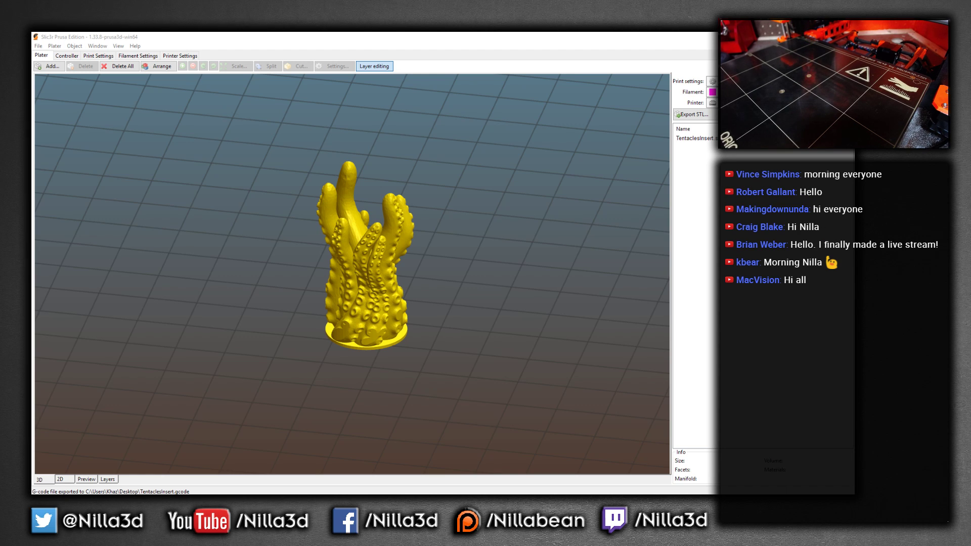
# Orbit and zoom around the tentacle model on the build plate to inspect it
pyautogui.scroll(-5, 406, 289)
pyautogui.scroll(9, 406, 289)
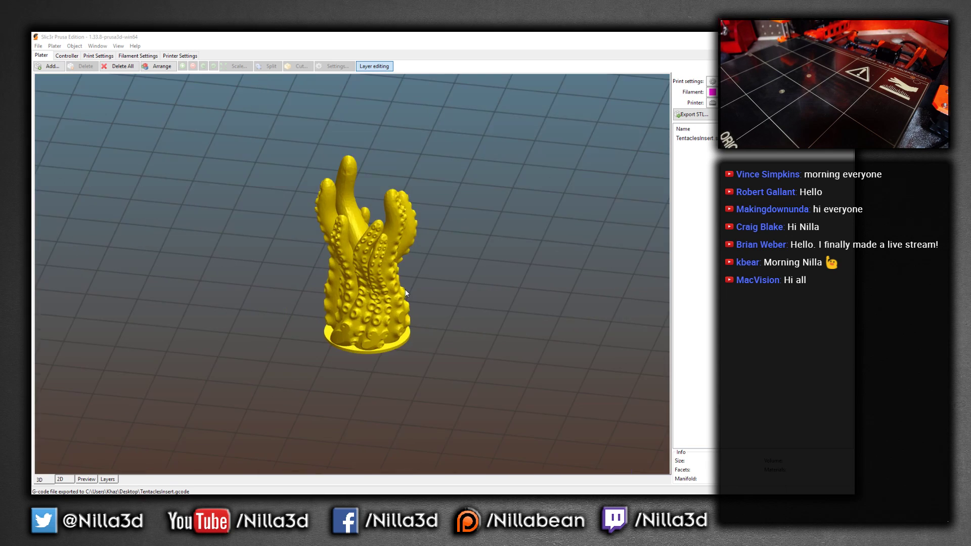
pyautogui.scroll(-7, 407, 289)
pyautogui.moveTo(440, 314)
pyautogui.mouseDown()
pyautogui.moveTo(399, 310)
pyautogui.moveTo(443, 309)
pyautogui.mouseUp()
pyautogui.scroll(-2, 442, 310)
pyautogui.scroll(5, 439, 307)
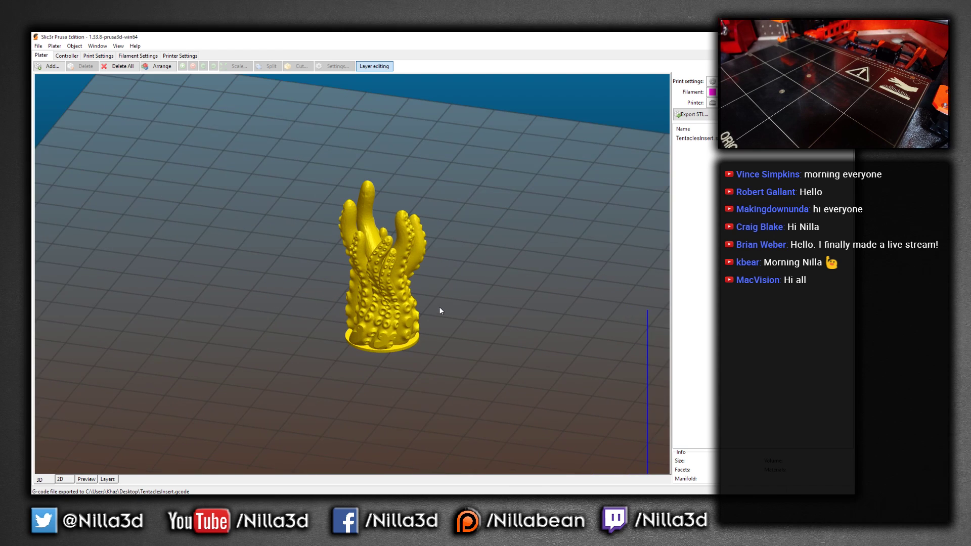
pyautogui.scroll(-2, 469, 306)
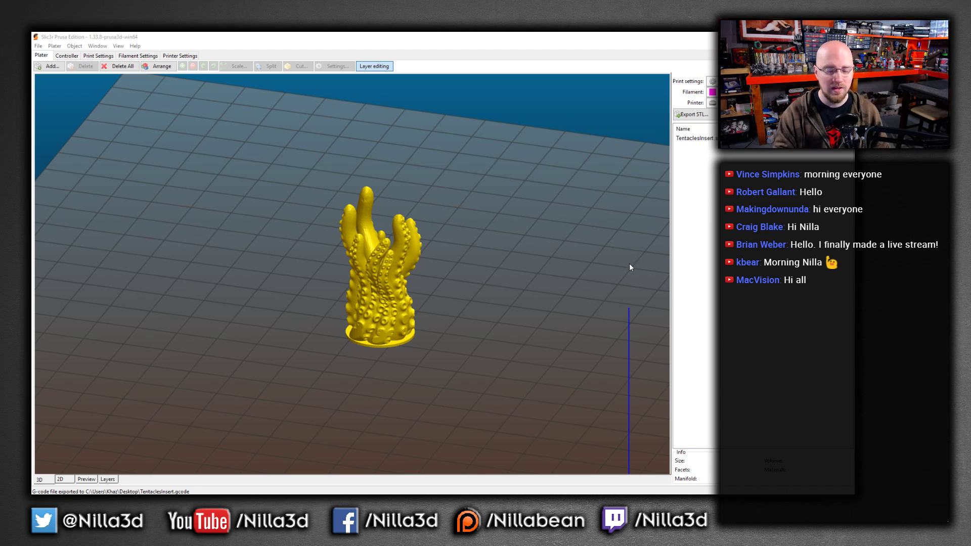
pyautogui.moveTo(472, 275); pyautogui.dragTo(424, 287)
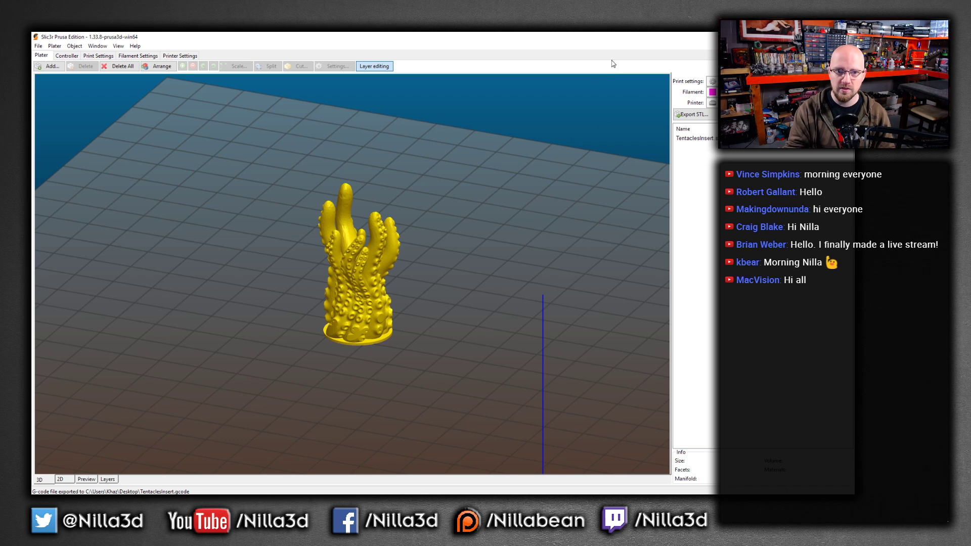
pyautogui.moveTo(575, 41); pyautogui.dragTo(597, 35)
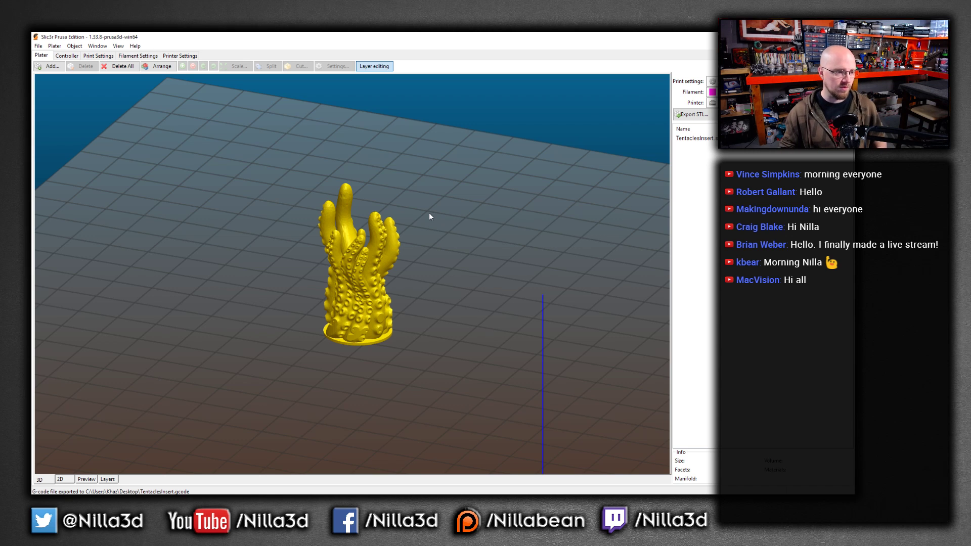
pyautogui.scroll(3, 379, 286)
pyautogui.rightClick(389, 252)
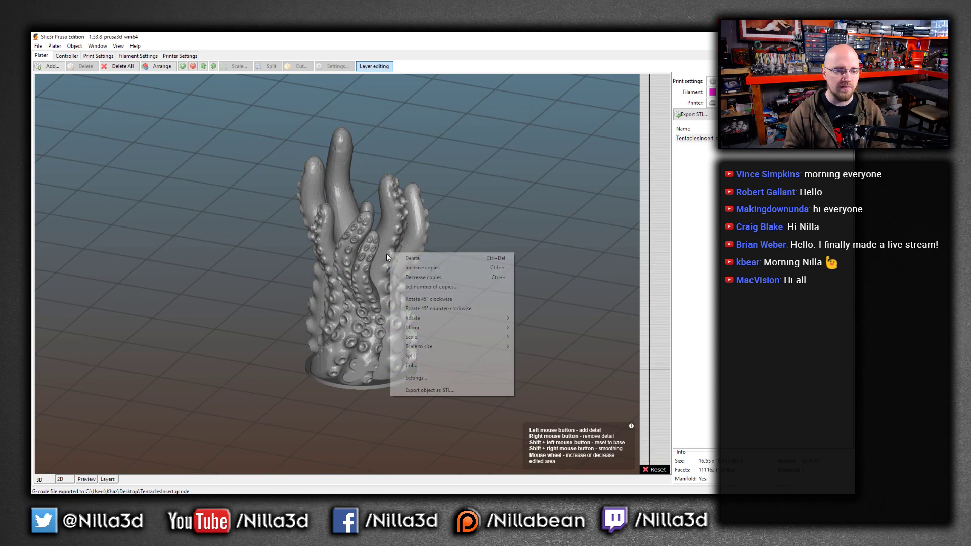
pyautogui.click(439, 228)
pyautogui.click(362, 278)
pyautogui.click(467, 283)
pyautogui.click(381, 290)
pyautogui.click(453, 281)
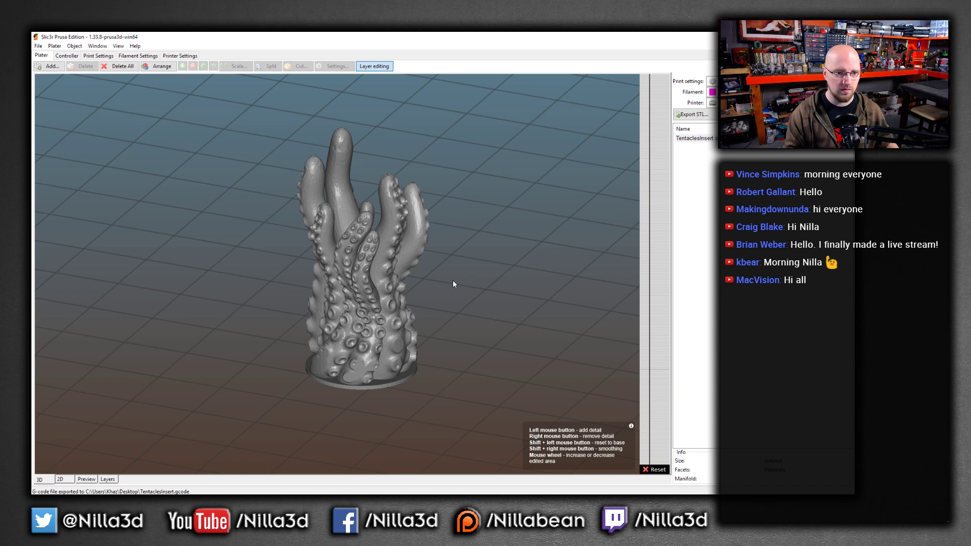
pyautogui.click(385, 277)
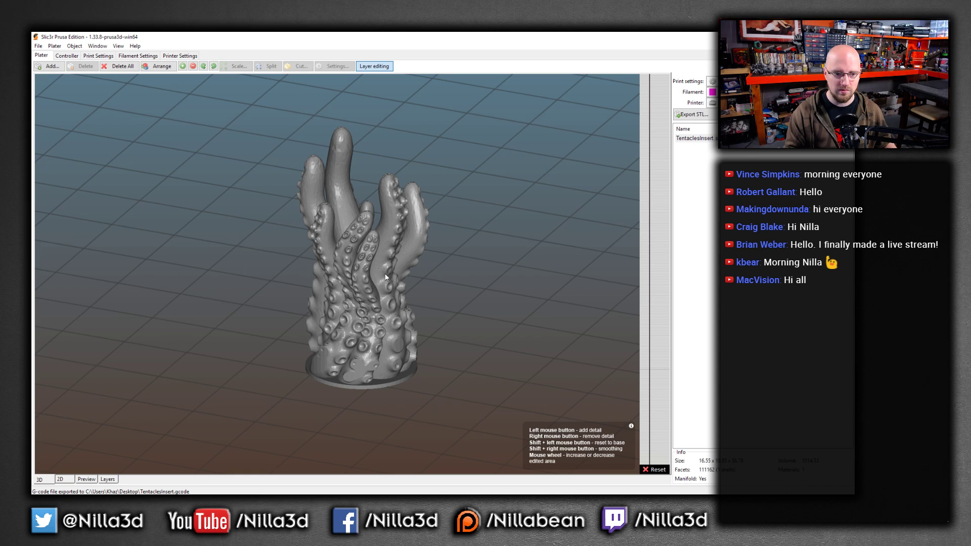
pyautogui.click(240, 237)
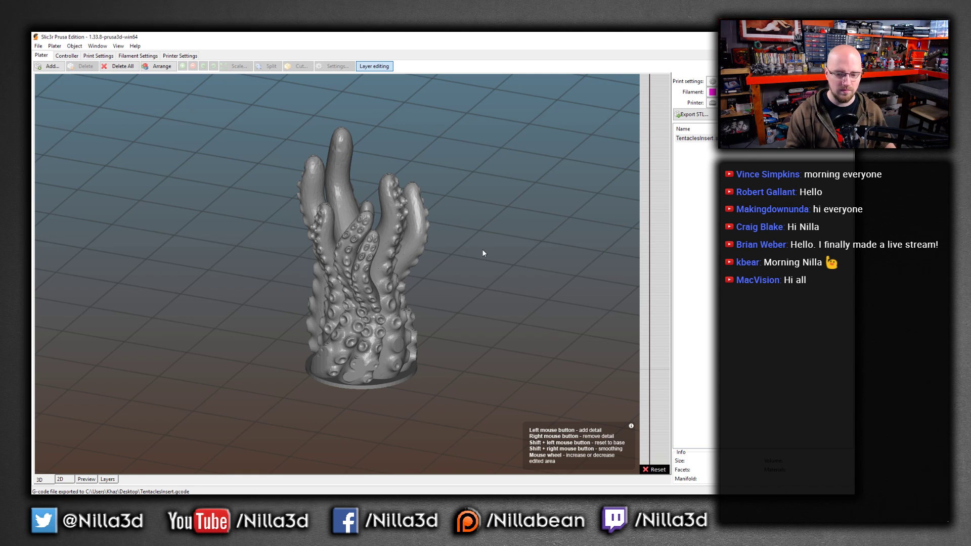
pyautogui.click(654, 250)
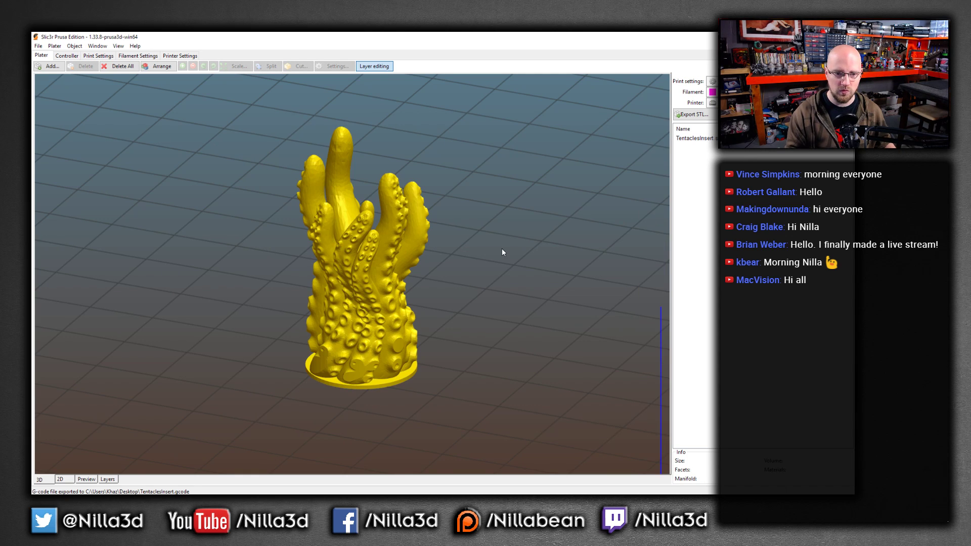
# Select the tentacle model and switch layer editing off and back on for it
pyautogui.moveTo(502, 252); pyautogui.dragTo(367, 276)
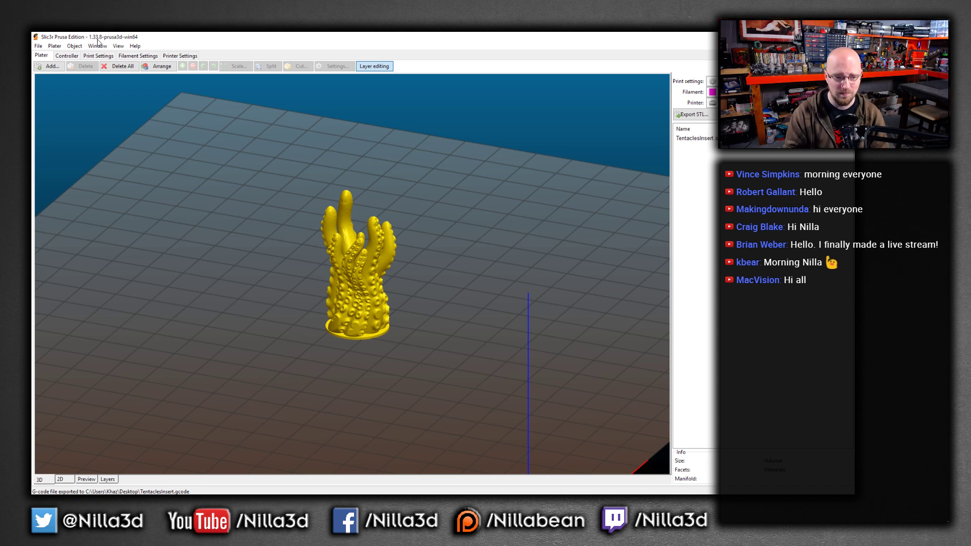
pyautogui.scroll(6, 363, 256)
pyautogui.scroll(-3, 369, 264)
pyautogui.click(359, 266)
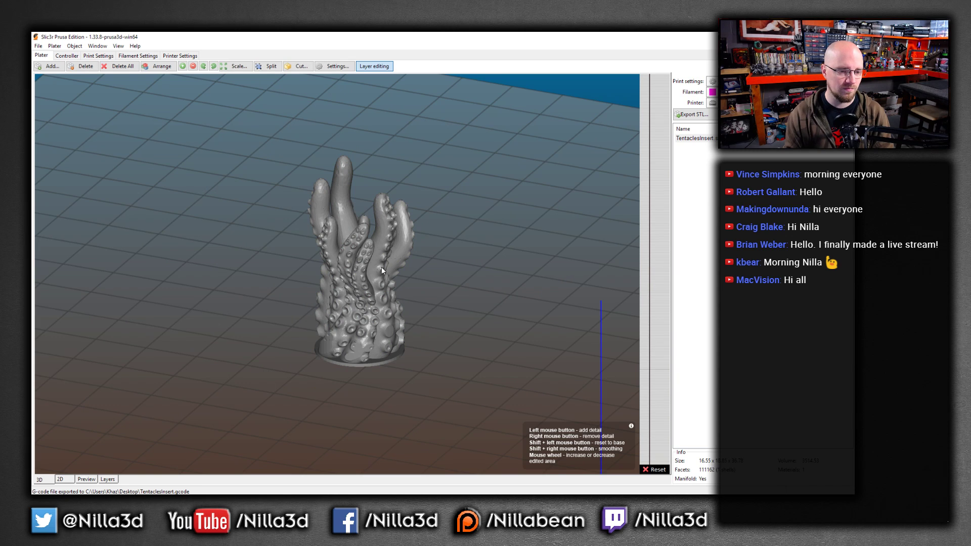
pyautogui.click(630, 244)
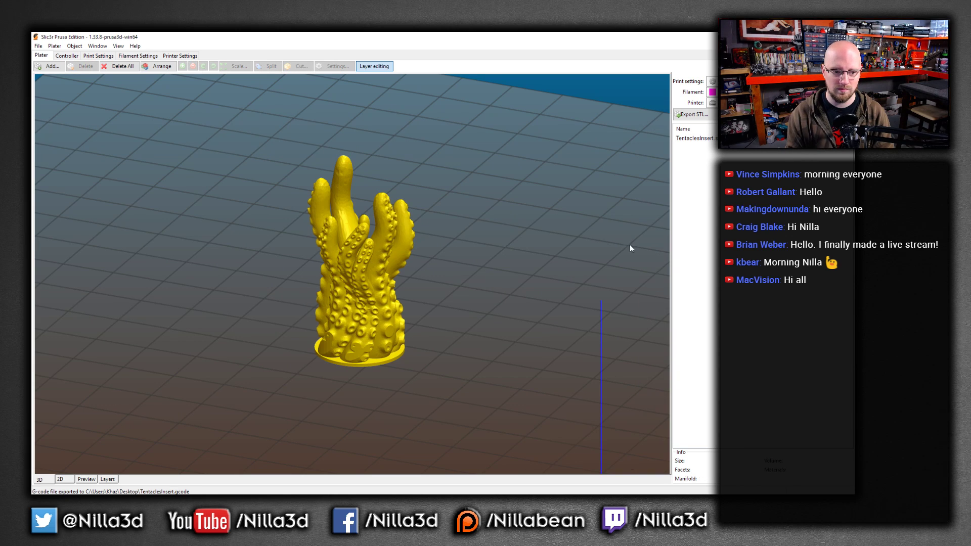
pyautogui.click(385, 245)
pyautogui.click(374, 66)
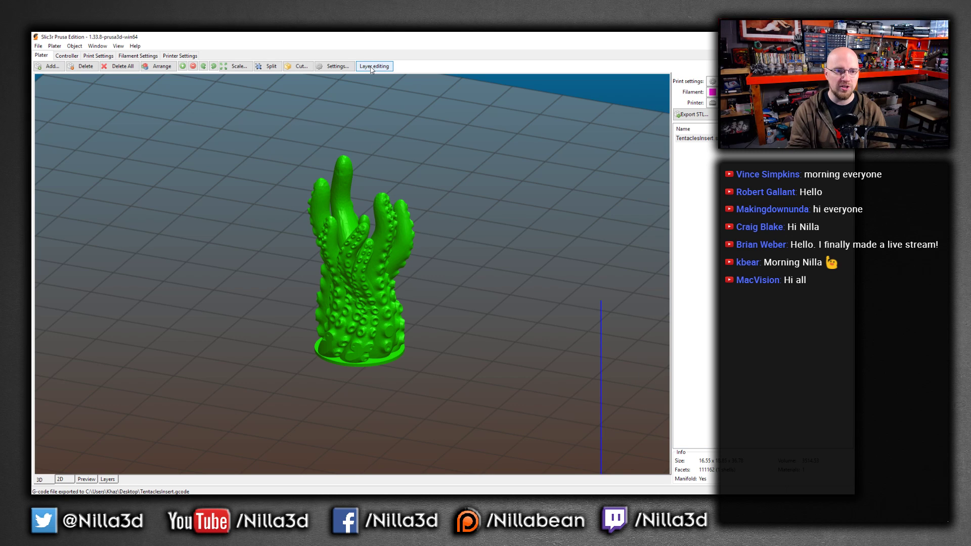
pyautogui.click(374, 66)
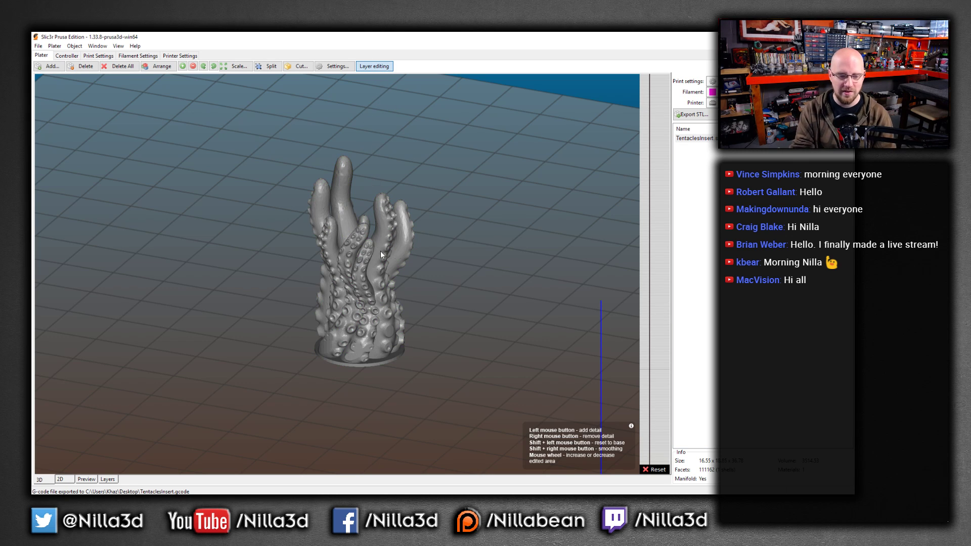
# Add finer layer detail near the top of the tentacles on the layer height bar
pyautogui.scroll(-5, 501, 258)
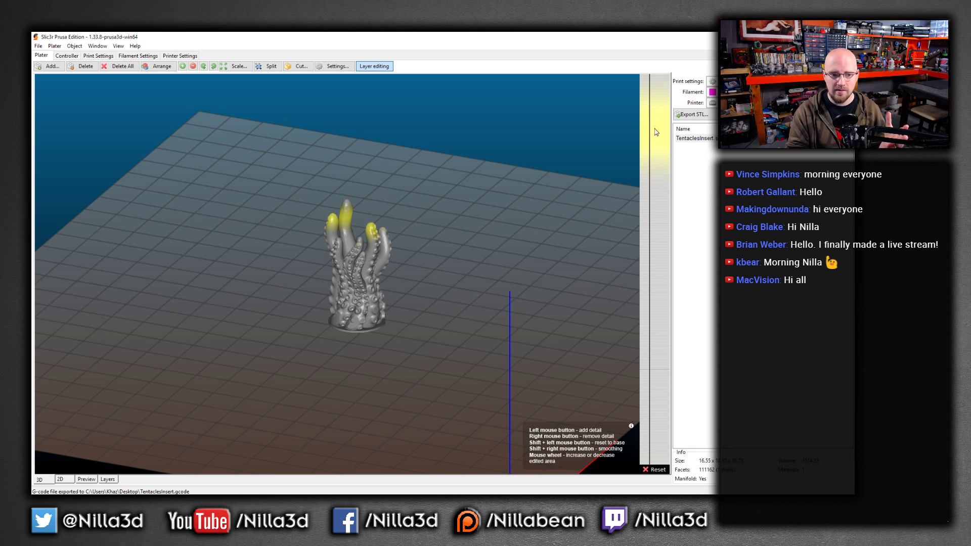
pyautogui.moveTo(653, 128); pyautogui.dragTo(652, 128)
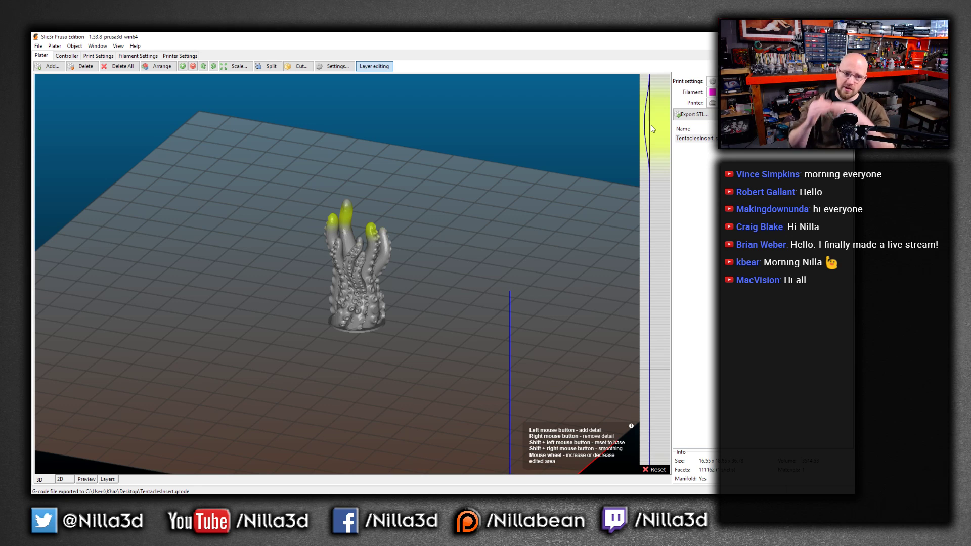
pyautogui.scroll(10, 366, 238)
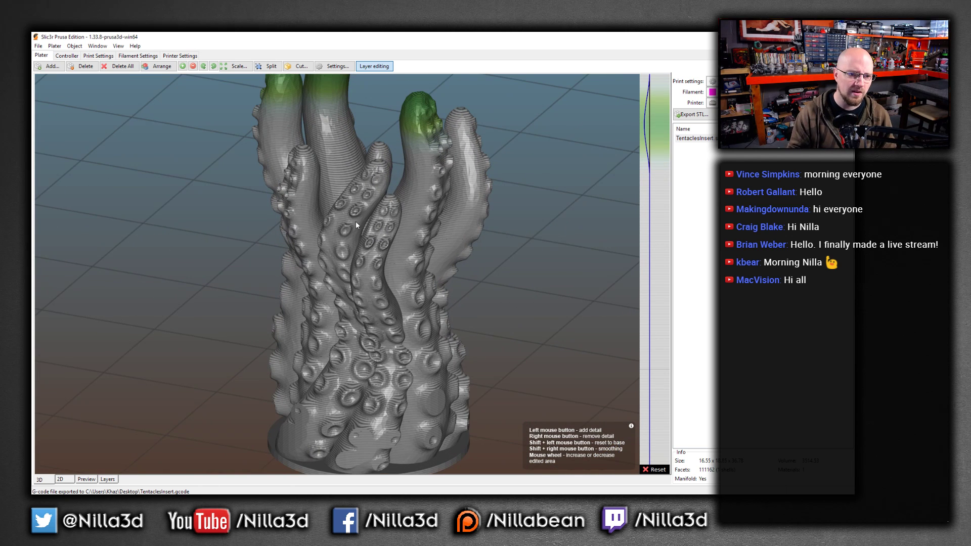
# Zoom in closely to examine the layer lines on the tentacle tips
pyautogui.rightClick(357, 181)
pyautogui.click(335, 165)
pyautogui.moveTo(342, 160); pyautogui.dragTo(347, 269)
pyautogui.moveTo(347, 269); pyautogui.dragTo(363, 351, button='right')
pyautogui.scroll(8, 362, 351)
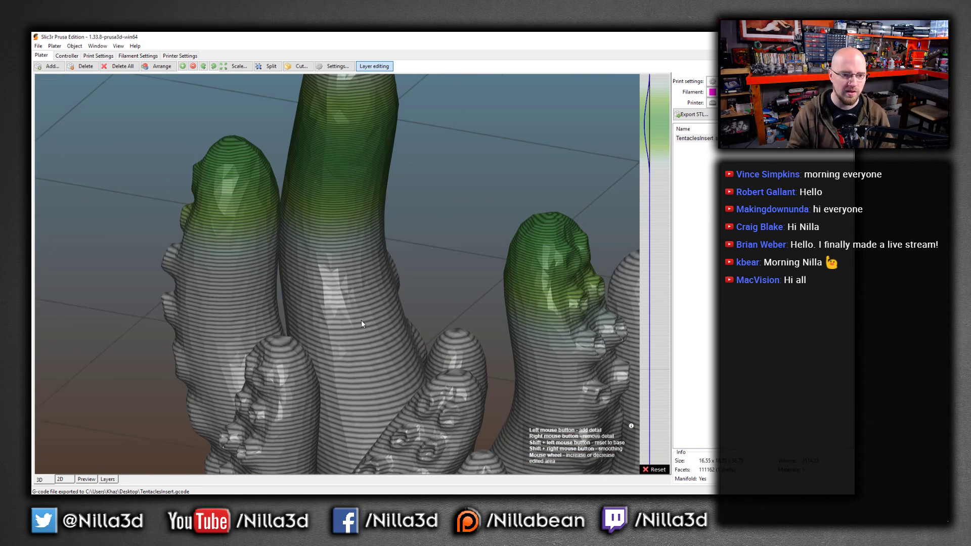
pyautogui.scroll(3, 354, 267)
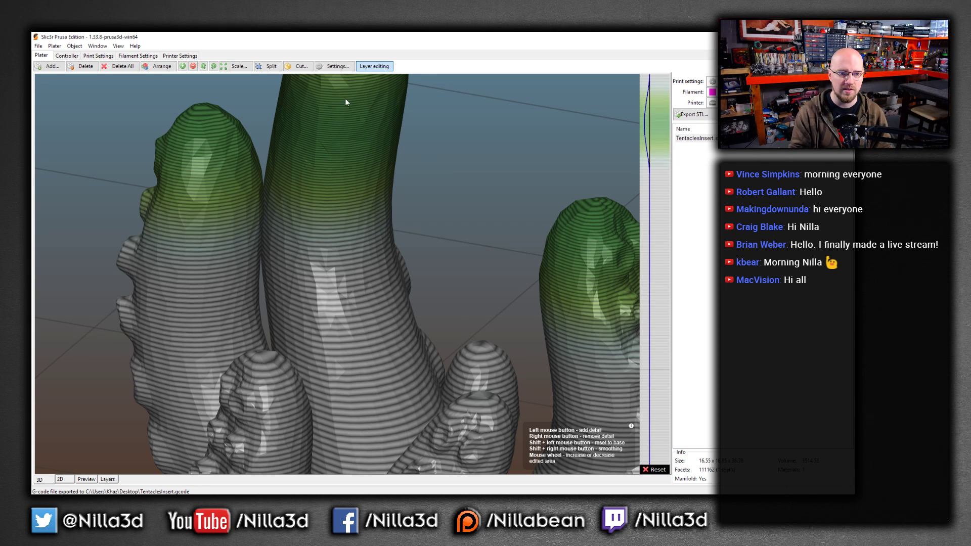
pyautogui.scroll(-10, 347, 145)
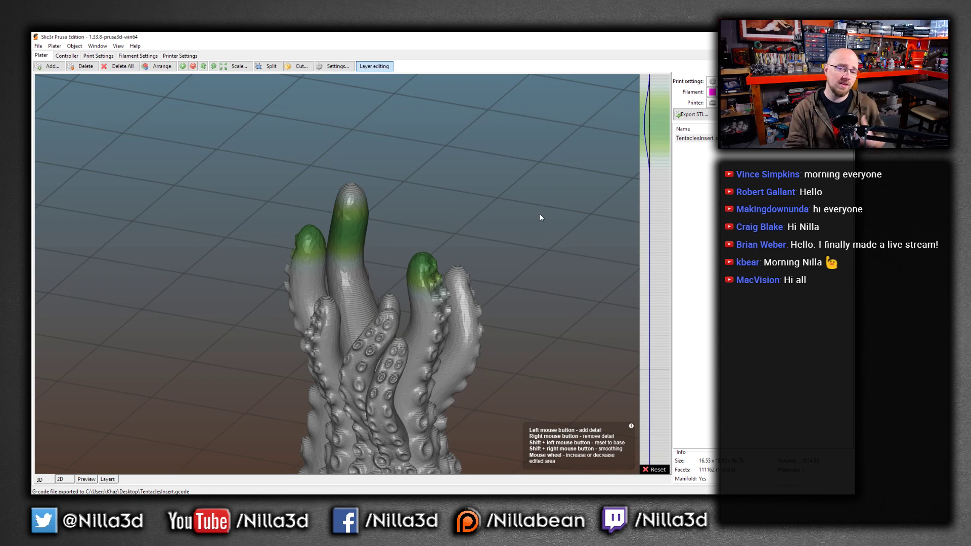
# Add more layer detail across the upper section of the layer height bar
pyautogui.moveTo(650, 170); pyautogui.dragTo(653, 167)
pyautogui.scroll(5, 384, 299)
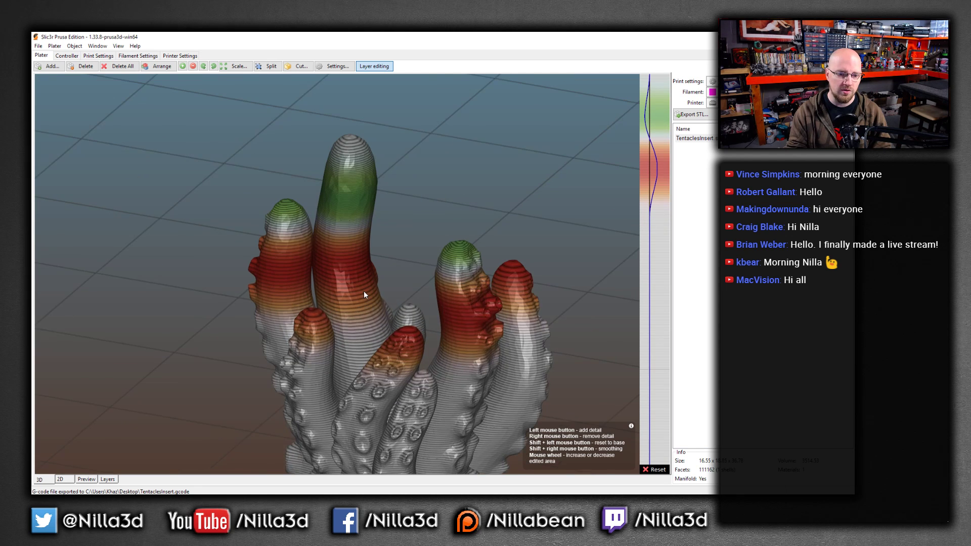
pyautogui.moveTo(645, 156); pyautogui.dragTo(653, 129)
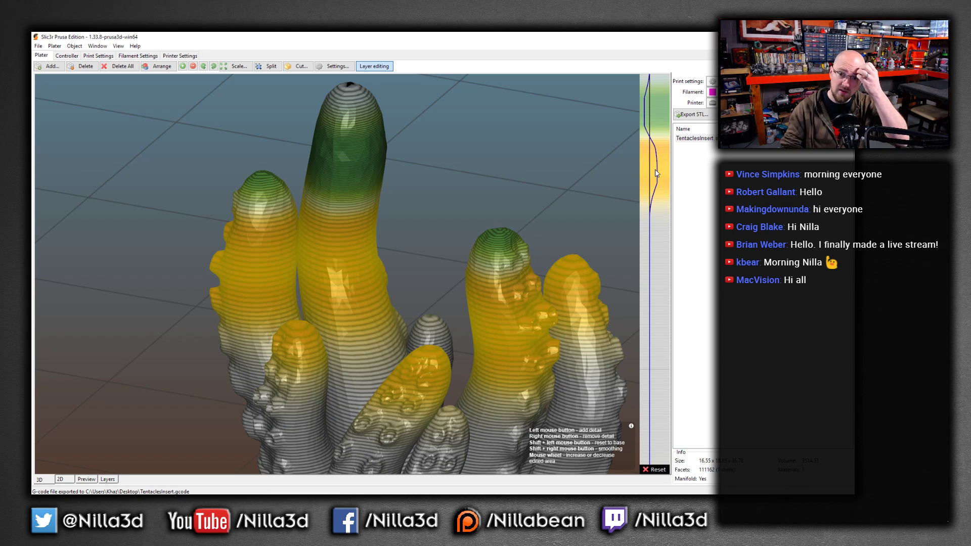
# Review the printer settings and the object's settings dialog, checking its Layers and Parts tabs
pyautogui.click(173, 56)
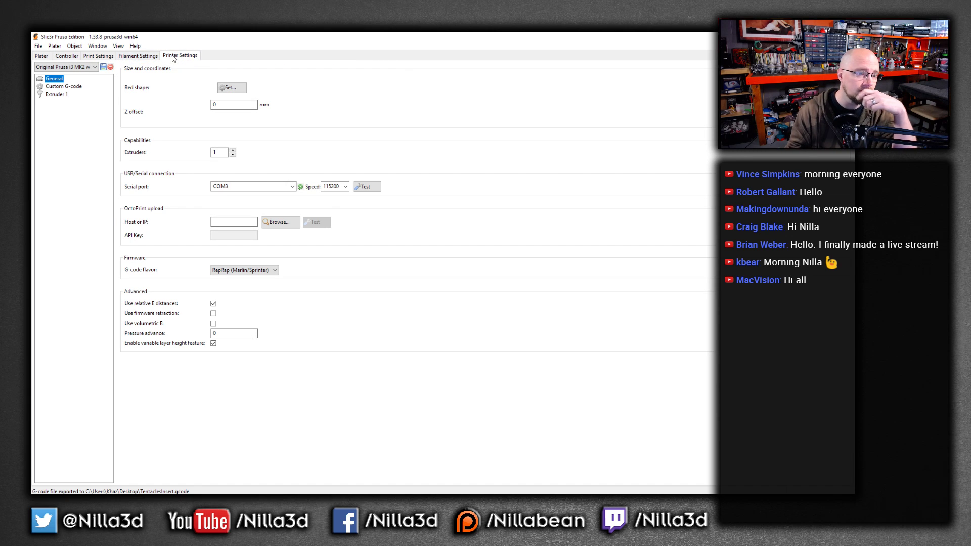
pyautogui.click(42, 56)
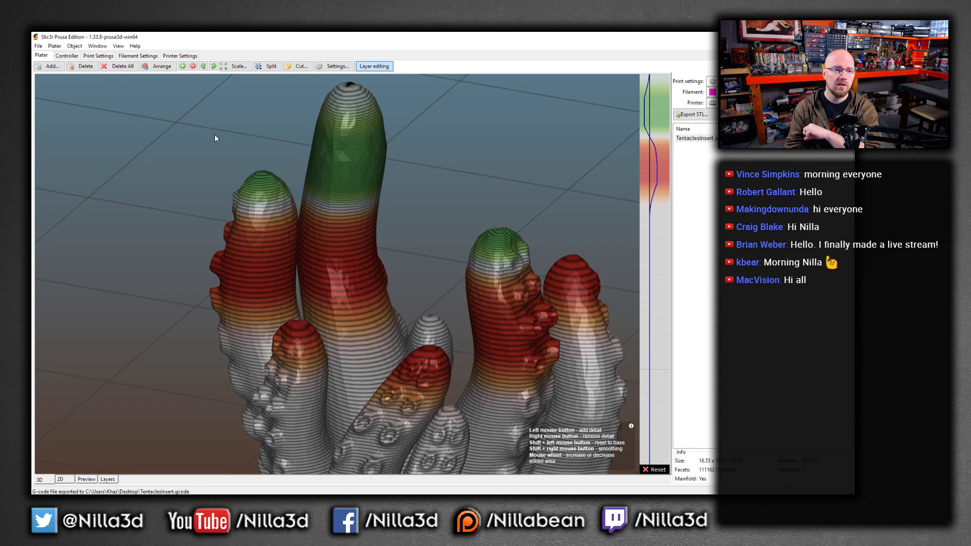
pyautogui.click(333, 66)
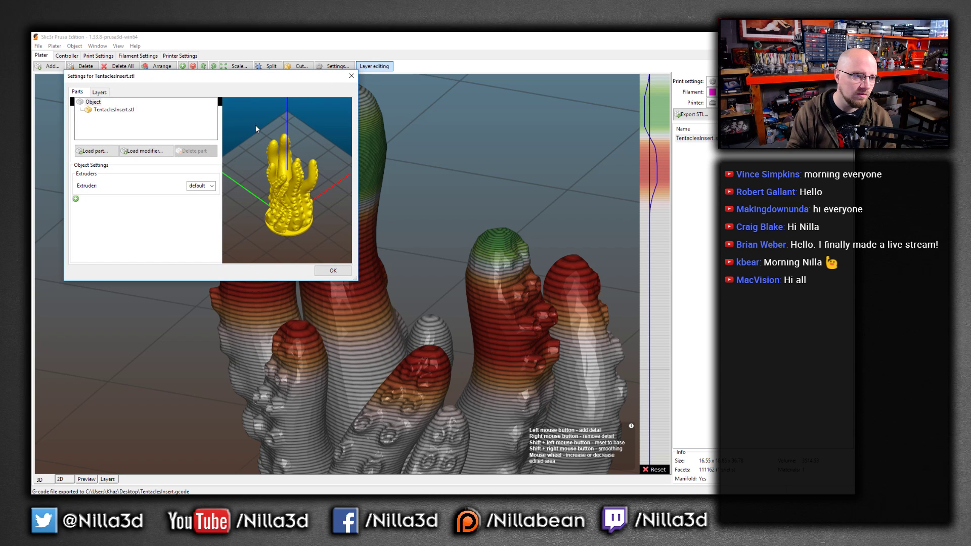
pyautogui.click(100, 93)
pyautogui.click(80, 93)
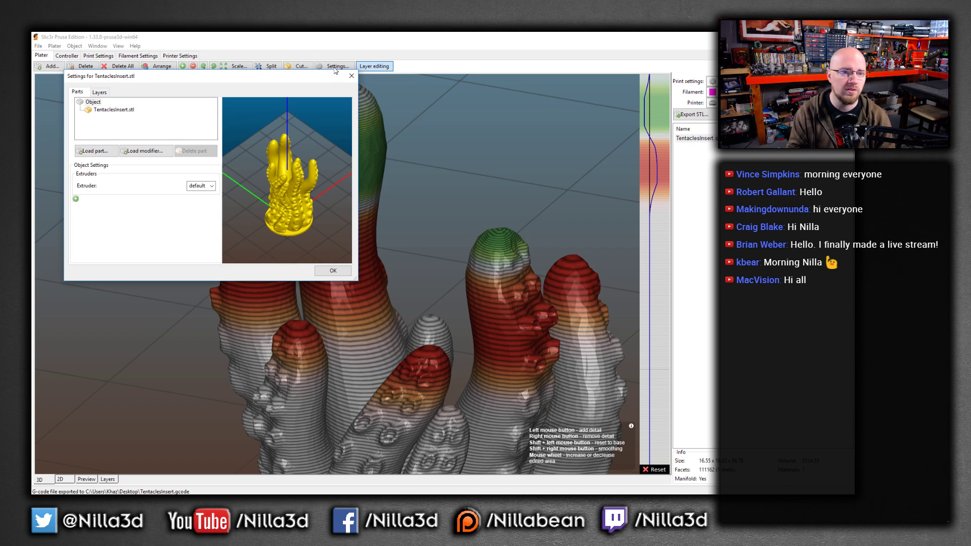
pyautogui.click(352, 76)
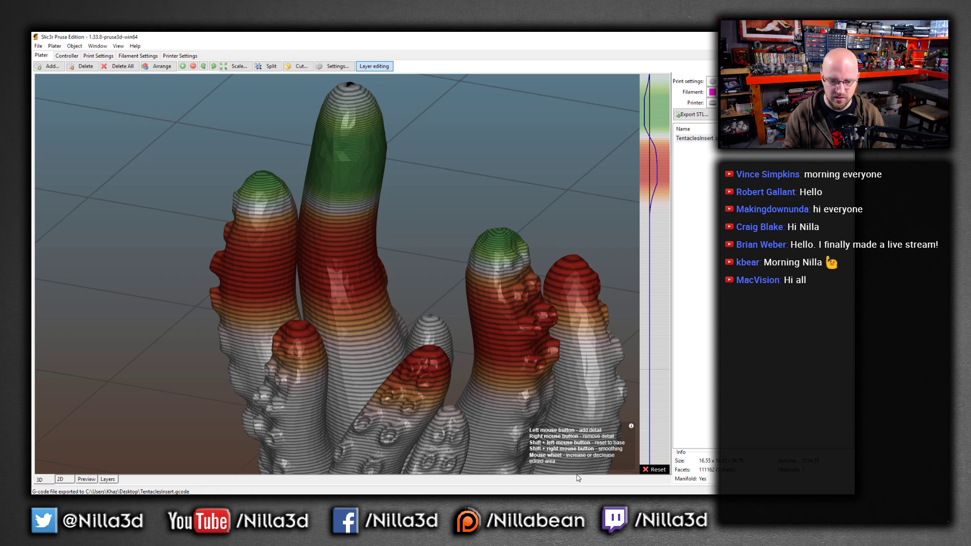
# Remove and readjust layer detail on the upper tentacles using the layer height bar
pyautogui.scroll(-4, 482, 391)
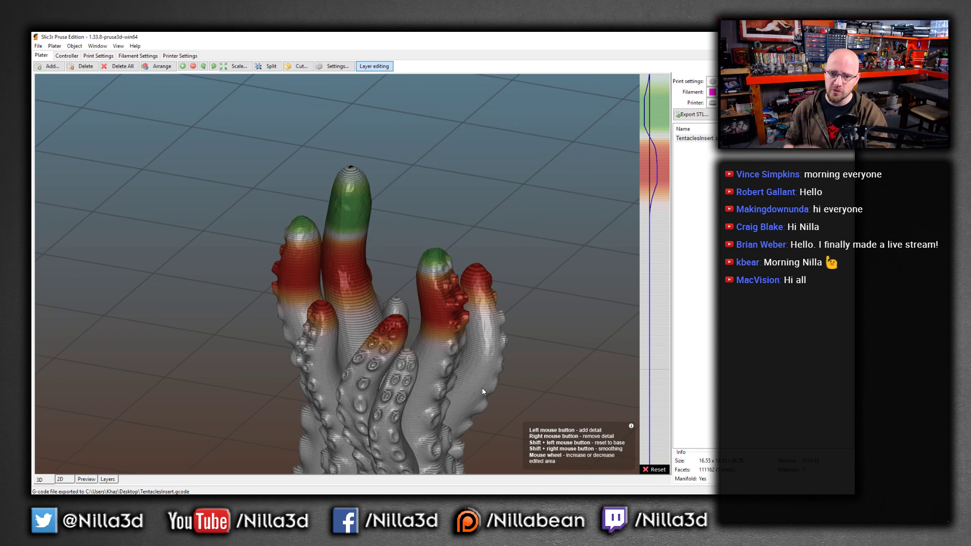
pyautogui.rightClick(657, 174)
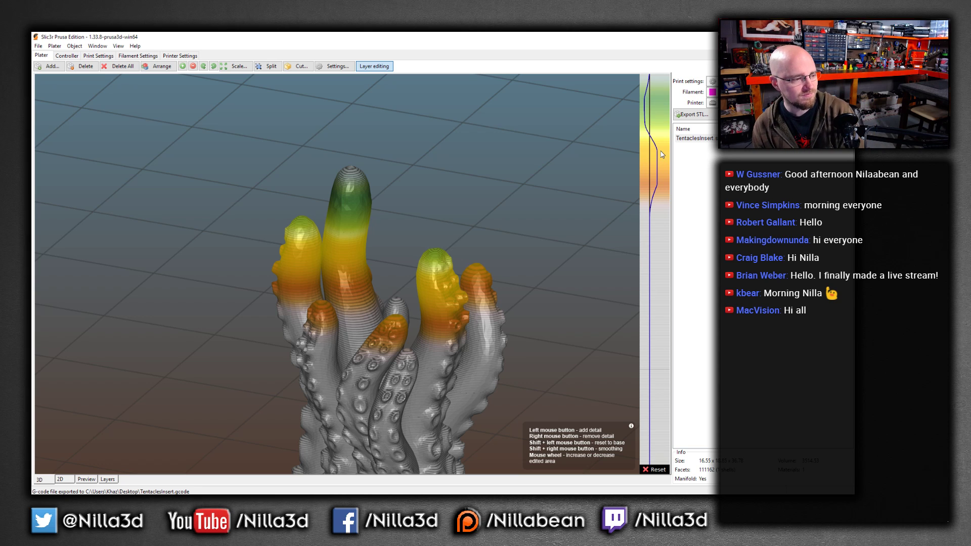
pyautogui.moveTo(662, 154); pyautogui.dragTo(637, 166)
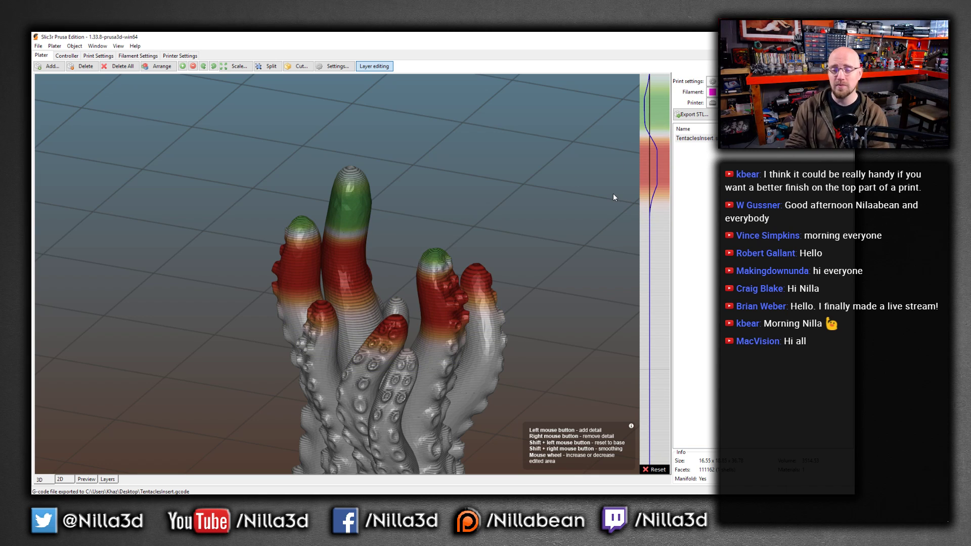
pyautogui.scroll(-1, 613, 195)
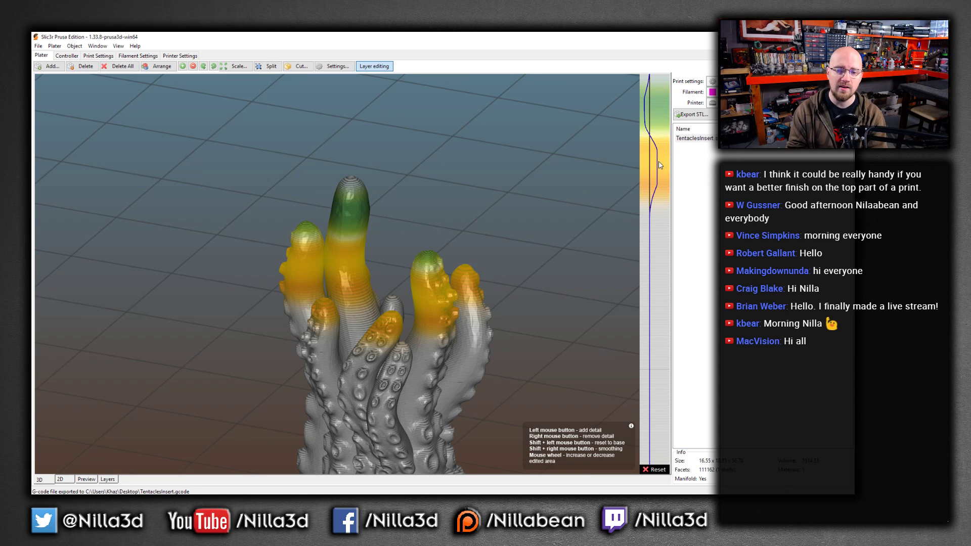
# Reset the variable layer heights and zoom out to the whole model
pyautogui.click(651, 471)
pyautogui.scroll(-1, 573, 229)
pyautogui.scroll(-2, 573, 229)
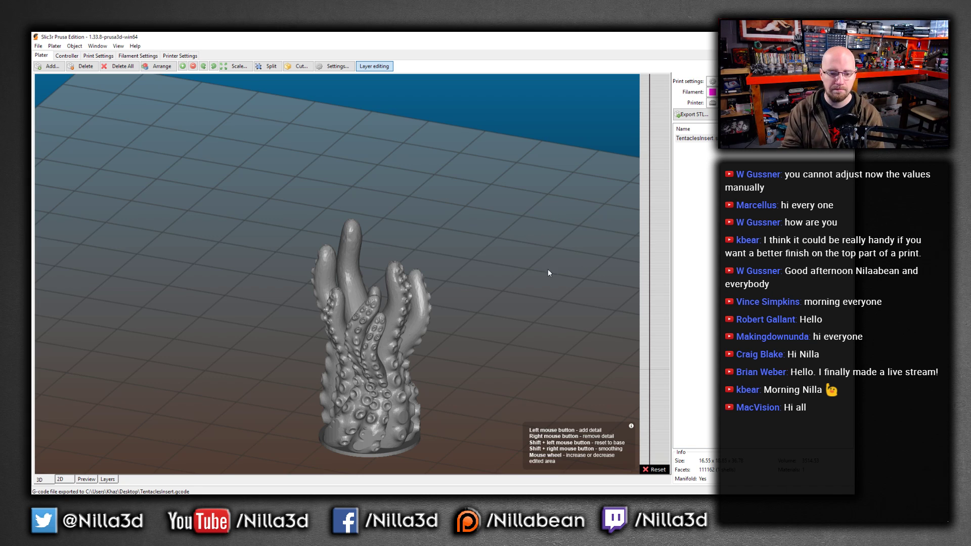
# Add finer layer detail over the upper half of the model on the layer height bar
pyautogui.moveTo(657, 157)
pyautogui.mouseDown()
pyautogui.moveTo(655, 222)
pyautogui.moveTo(653, 146)
pyautogui.mouseUp()
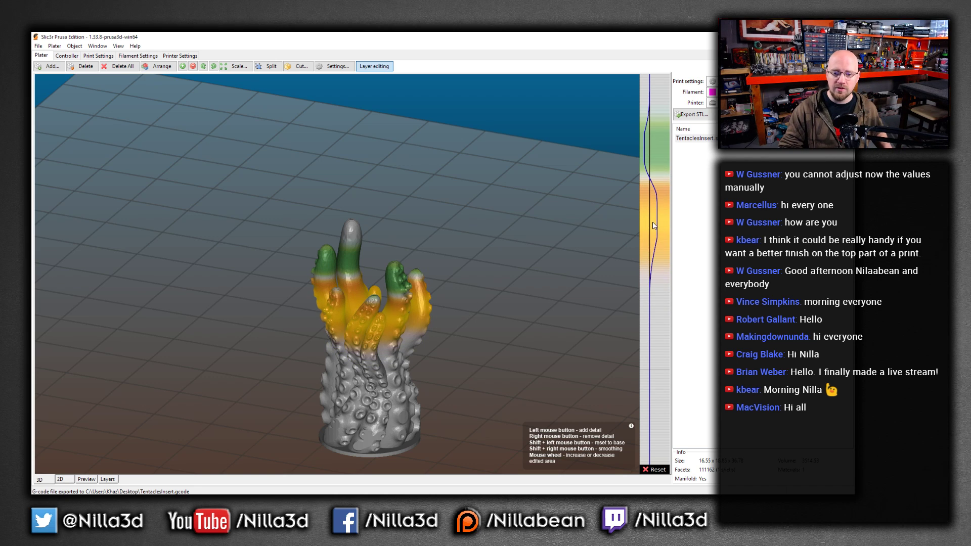
pyautogui.moveTo(653, 223)
pyautogui.keyDown('shift'); pyautogui.mouseDown(button='right')
pyautogui.moveTo(657, 148)
pyautogui.moveTo(651, 220)
pyautogui.mouseUp(button='right'); pyautogui.keyUp('shift')
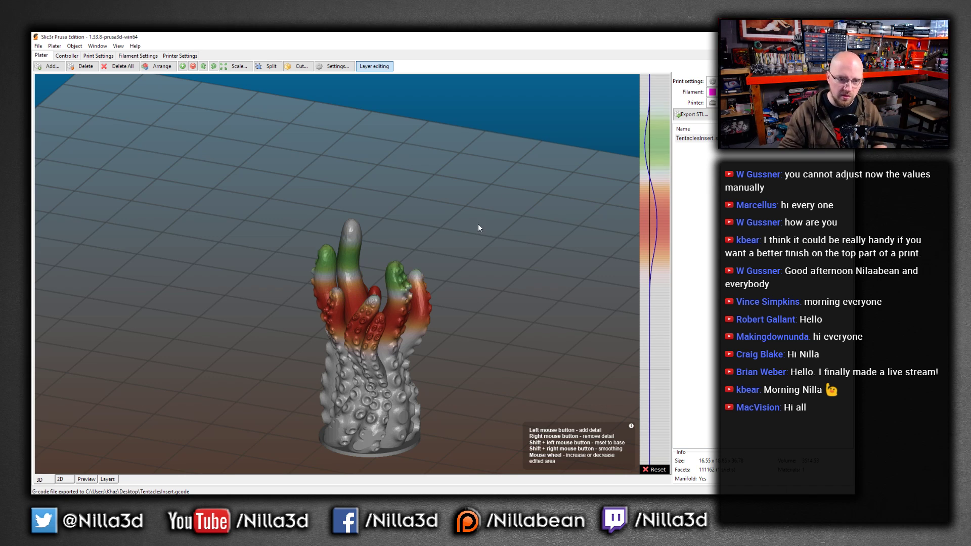
# Readjust the variable layer heights along the whole height of the model on the layer height bar
pyautogui.scroll(6, 348, 299)
pyautogui.scroll(3, 355, 306)
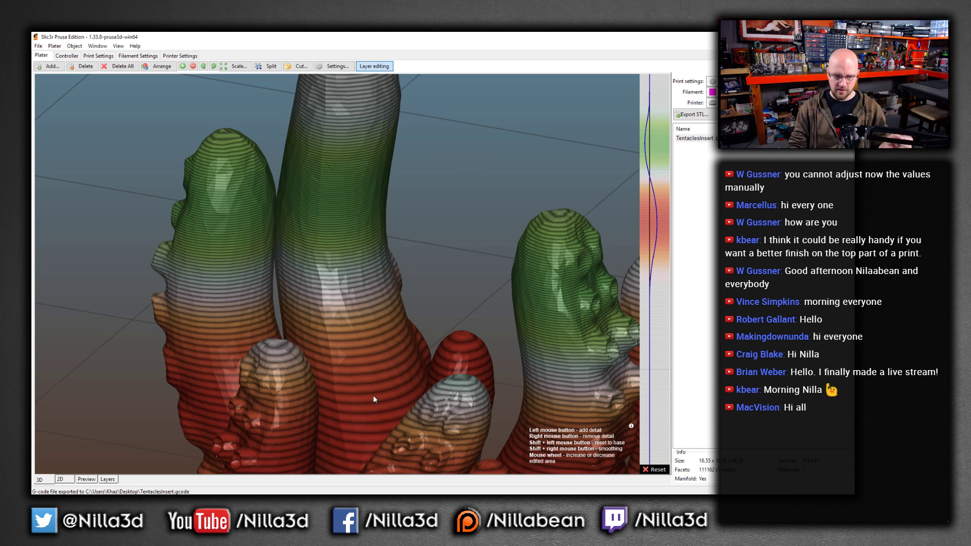
pyautogui.scroll(-8, 364, 242)
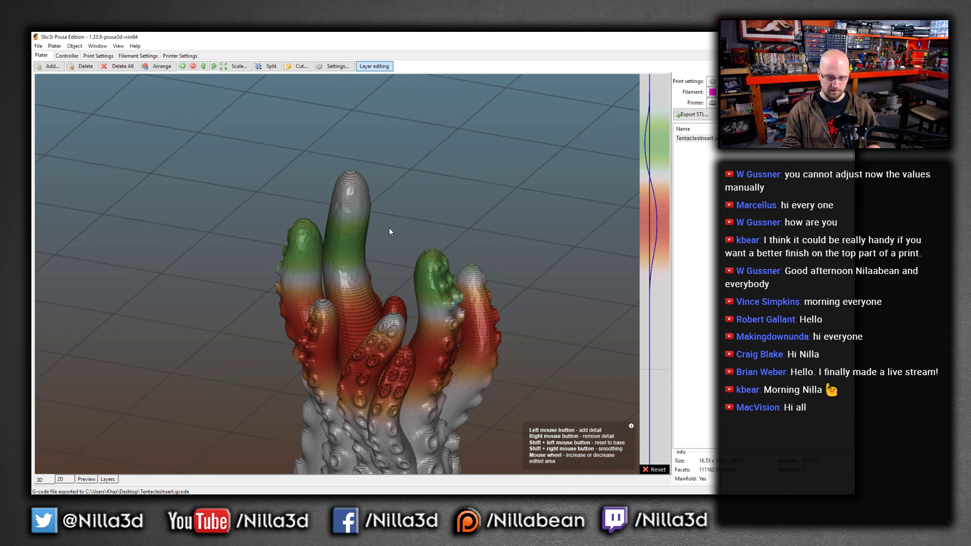
pyautogui.scroll(-1, 426, 273)
pyautogui.moveTo(650, 147)
pyautogui.mouseDown()
pyautogui.moveTo(659, 214)
pyautogui.moveTo(656, 460)
pyautogui.mouseUp()
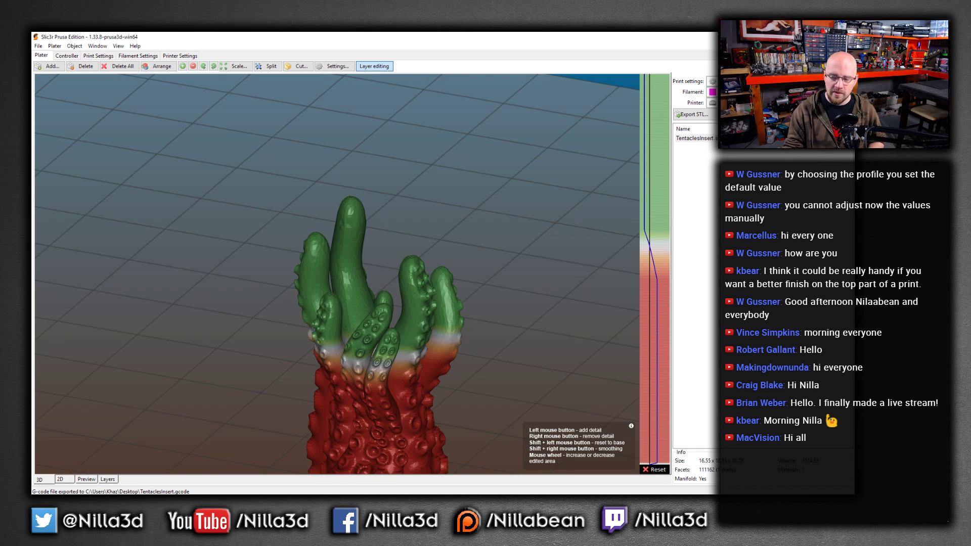
# Adjust the layer heights around the middle section of the model, where the tentacles separate, on the layer height bar
pyautogui.moveTo(541, 422); pyautogui.dragTo(466, 392)
pyautogui.moveTo(466, 390); pyautogui.dragTo(513, 209, button='right')
pyautogui.scroll(8, 481, 274)
pyautogui.moveTo(481, 274); pyautogui.dragTo(481, 299)
pyautogui.moveTo(481, 298); pyautogui.dragTo(454, 390, button='right')
pyautogui.moveTo(453, 389); pyautogui.dragTo(452, 237)
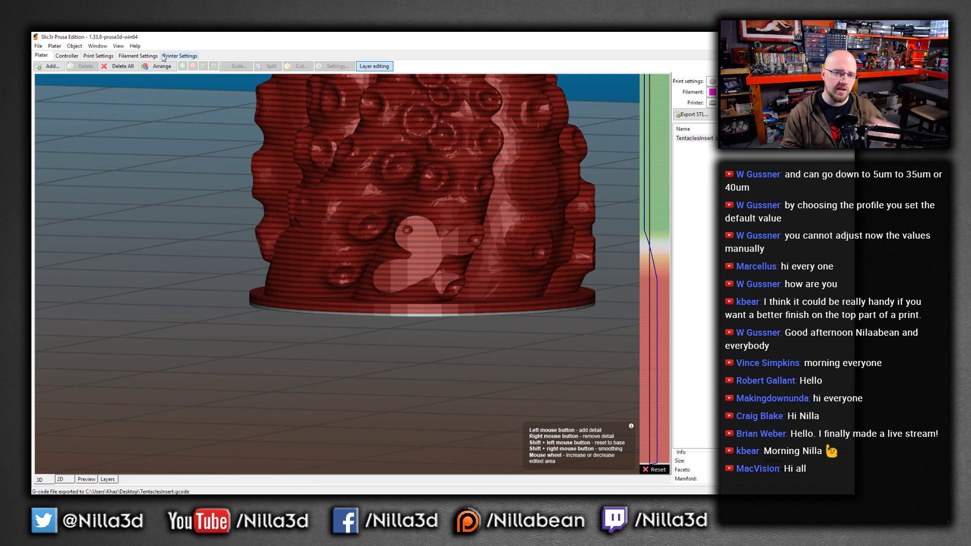
pyautogui.scroll(-10, 250, 141)
pyautogui.scroll(8, 320, 242)
pyautogui.scroll(-5, 320, 242)
pyautogui.moveTo(655, 227); pyautogui.dragTo(659, 269)
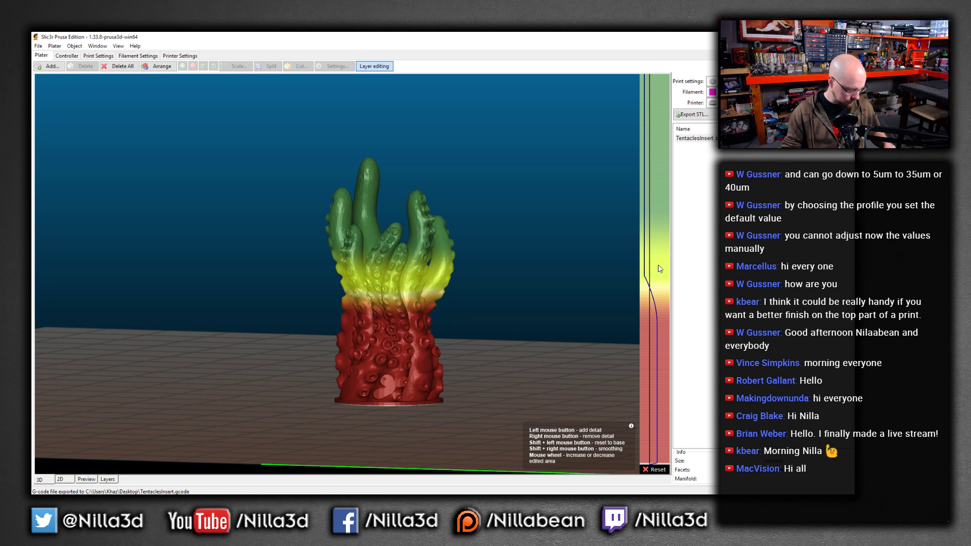
pyautogui.moveTo(660, 260)
pyautogui.keyDown('shift'); pyautogui.mouseDown(button='right')
pyautogui.moveTo(652, 330)
pyautogui.moveTo(650, 249)
pyautogui.mouseUp(button='right'); pyautogui.keyUp('shift')
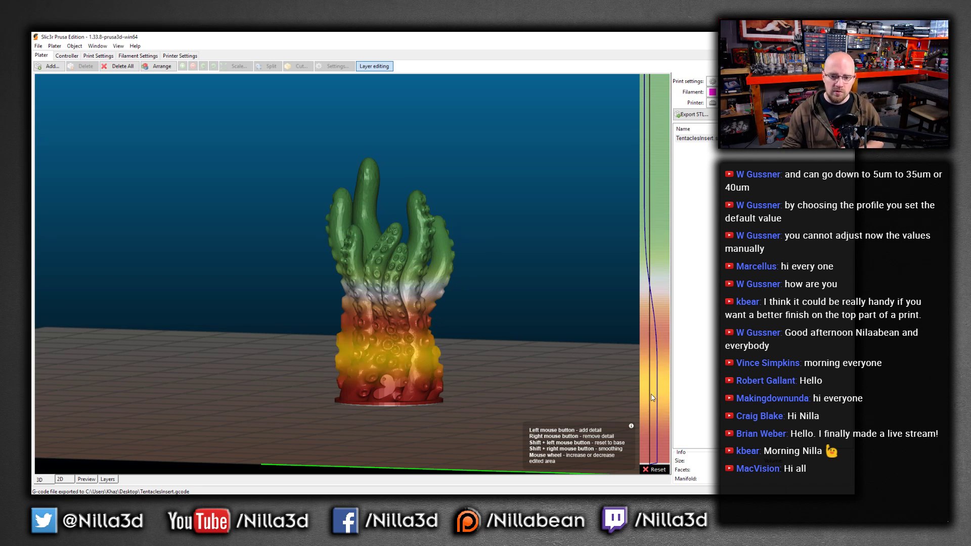
# Review the print, printer and filament settings pages, including the layer height and output options
pyautogui.scroll(5, 457, 322)
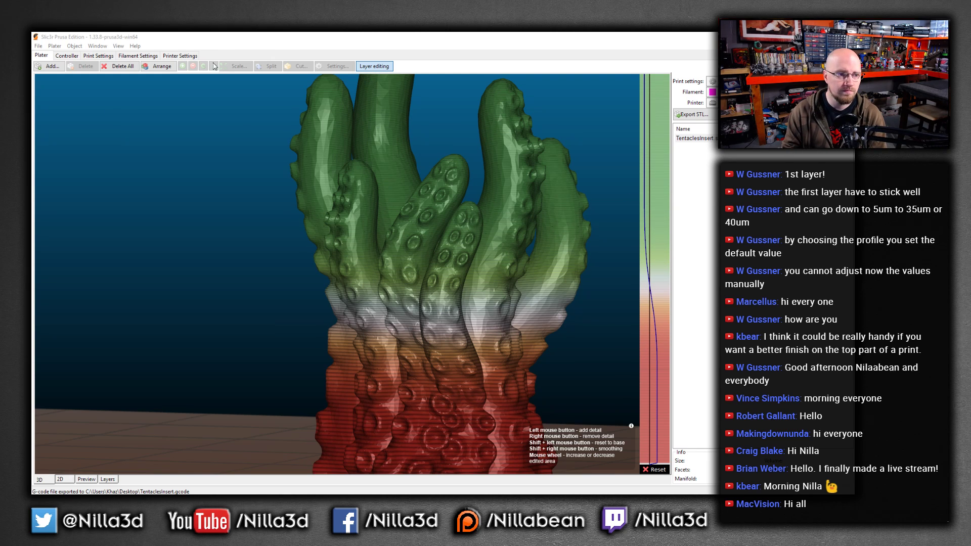
pyautogui.click(138, 57)
pyautogui.click(98, 55)
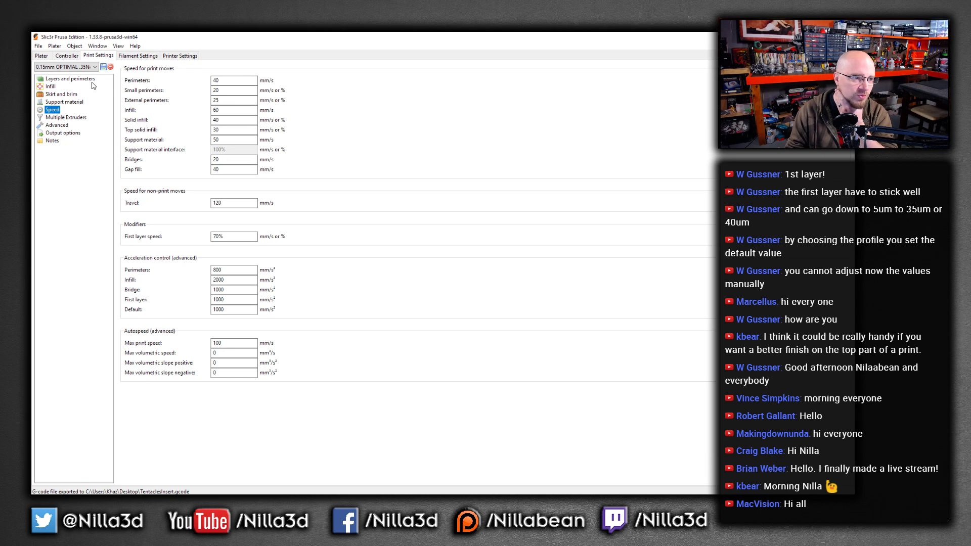
pyautogui.click(177, 57)
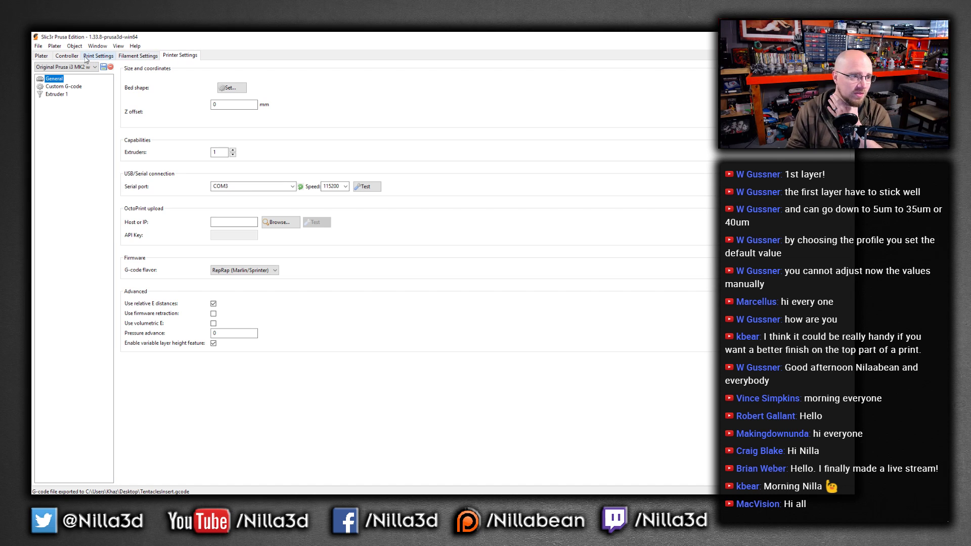
pyautogui.click(124, 56)
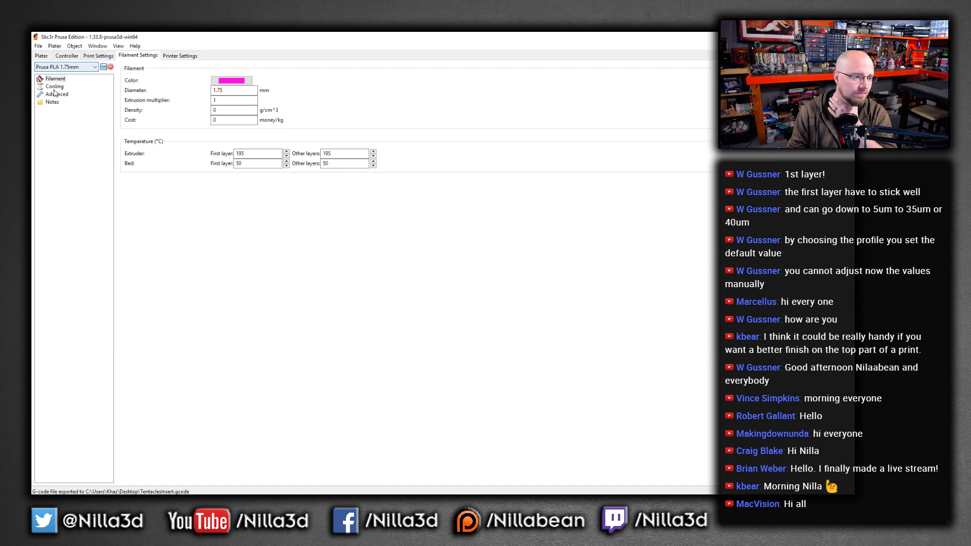
pyautogui.click(98, 56)
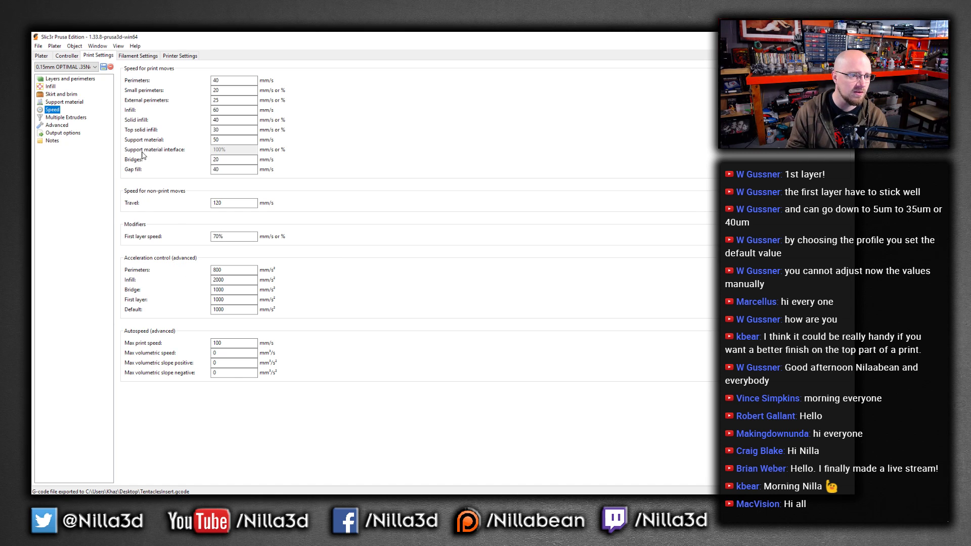
pyautogui.click(57, 95)
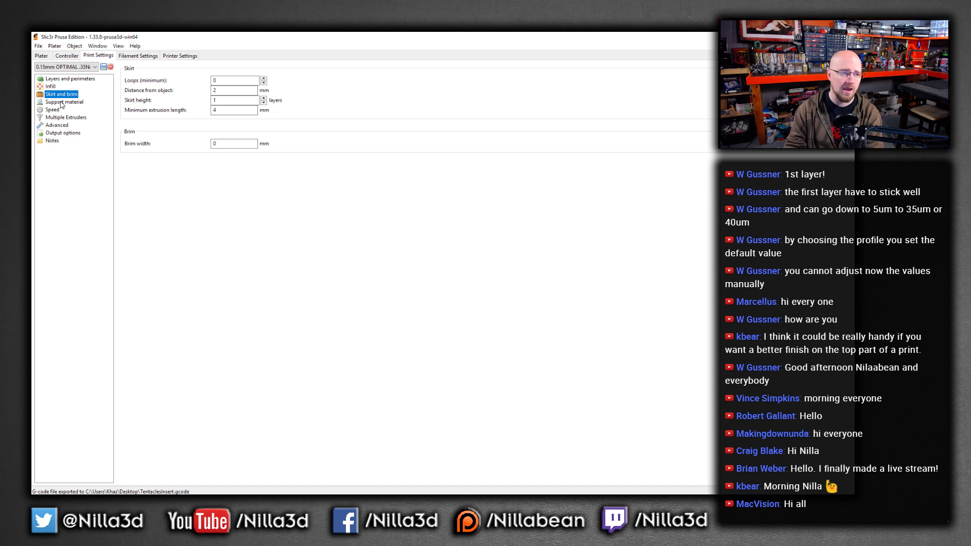
pyautogui.click(62, 103)
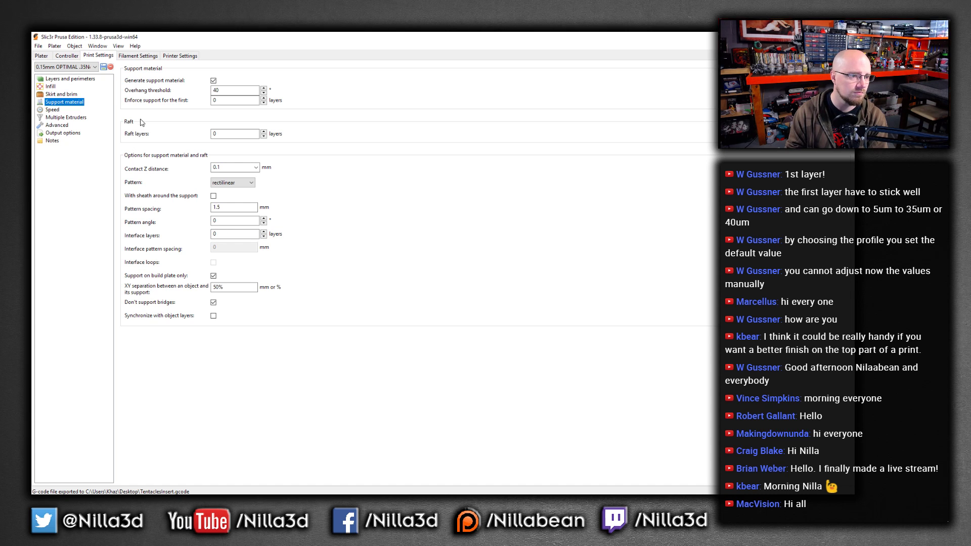
pyautogui.click(60, 117)
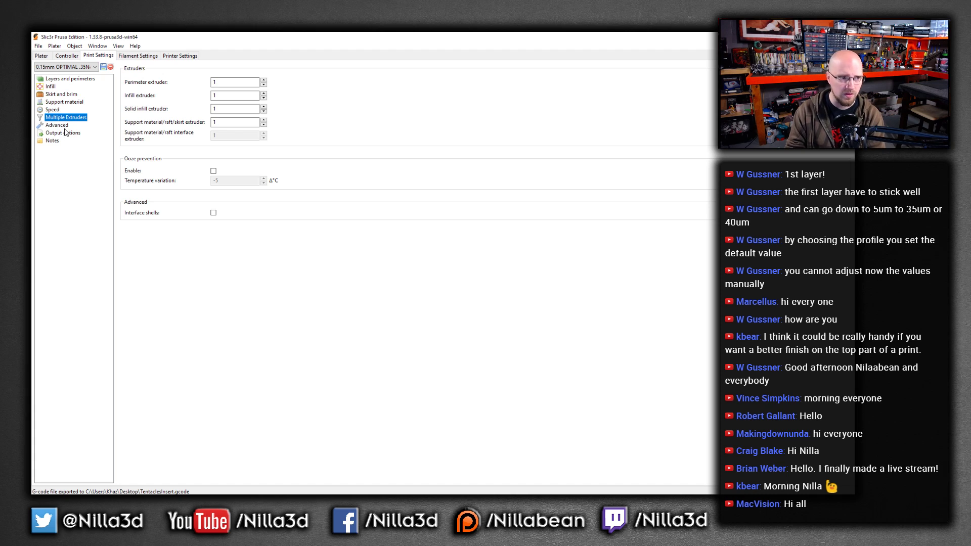
pyautogui.click(65, 126)
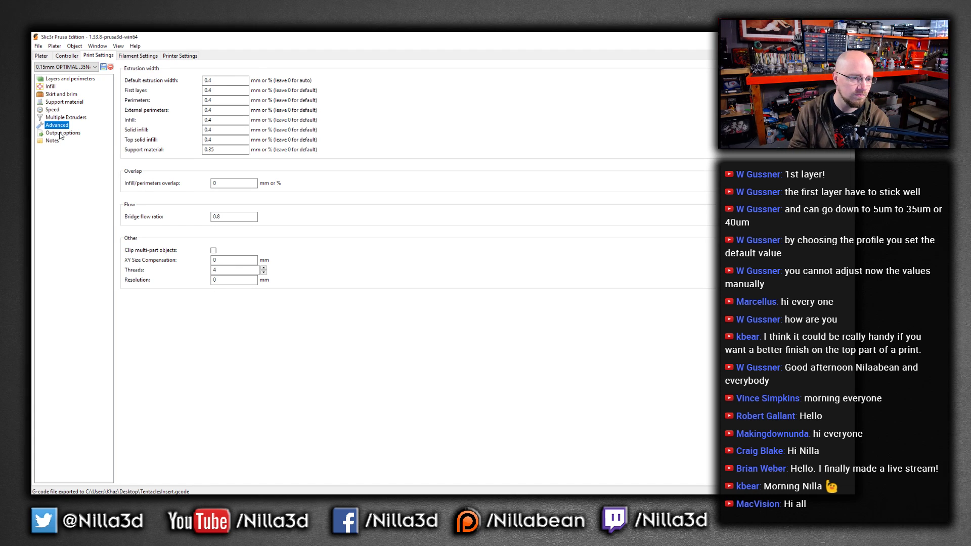
pyautogui.click(60, 134)
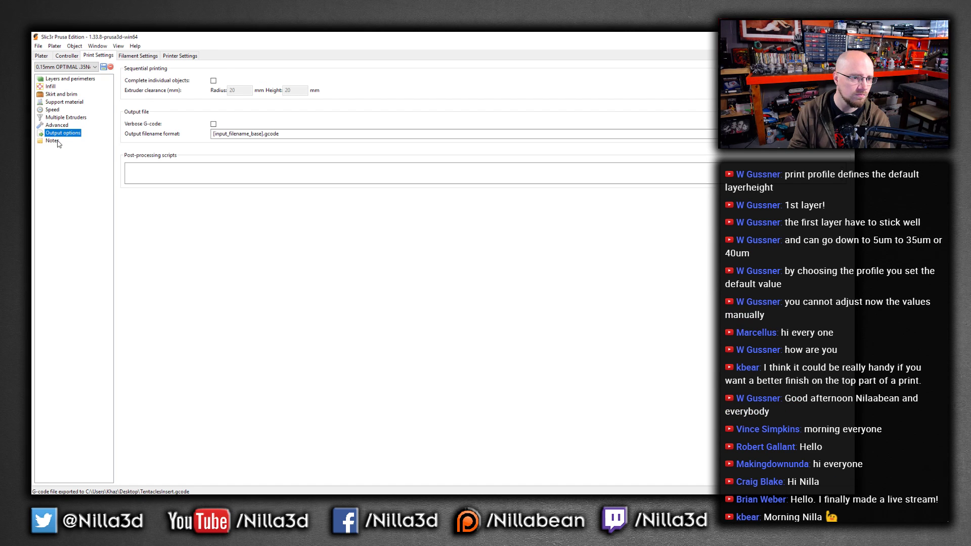
pyautogui.click(57, 142)
pyautogui.click(64, 79)
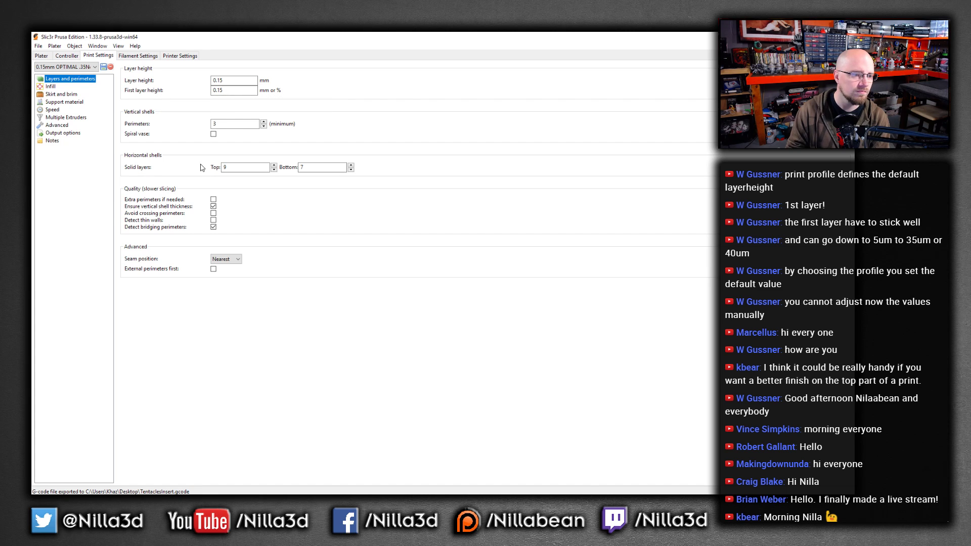
pyautogui.click(51, 86)
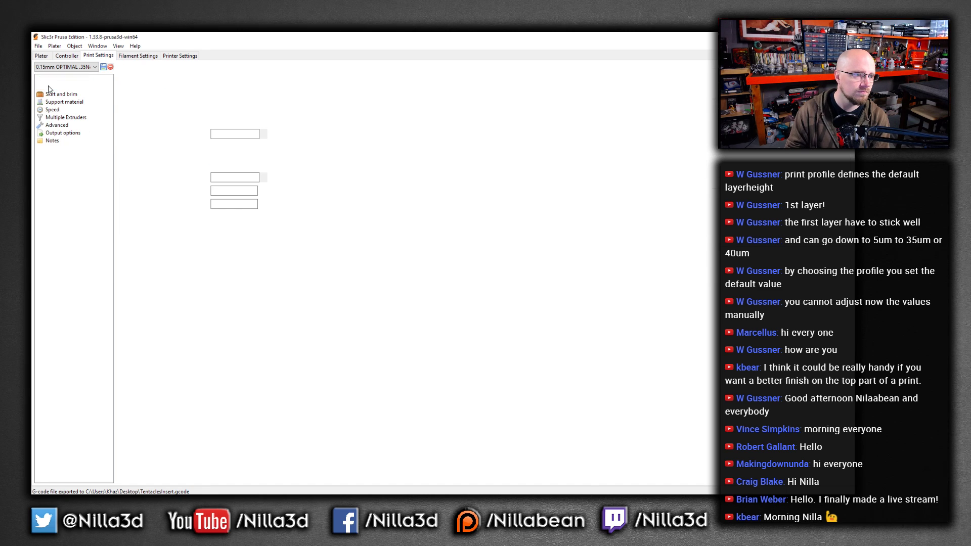
pyautogui.click(57, 125)
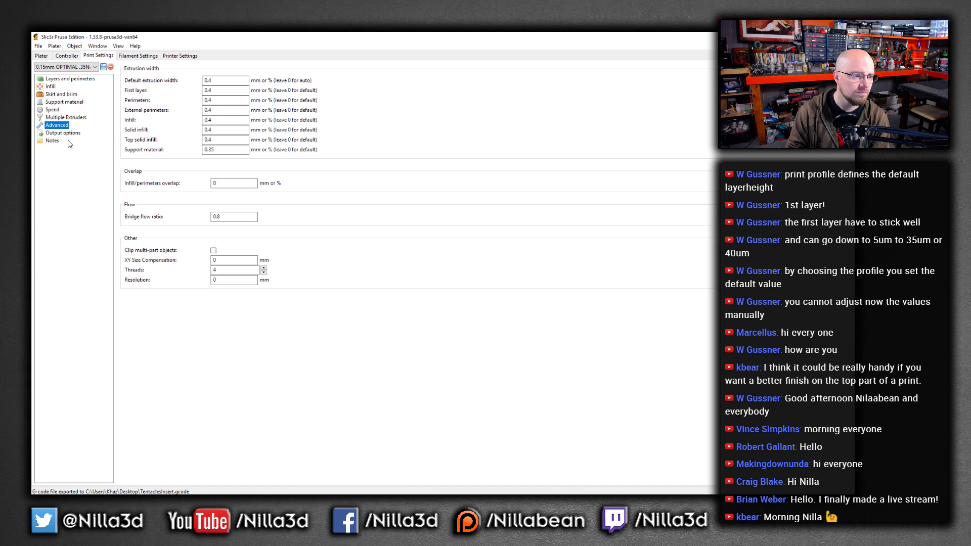
pyautogui.click(57, 134)
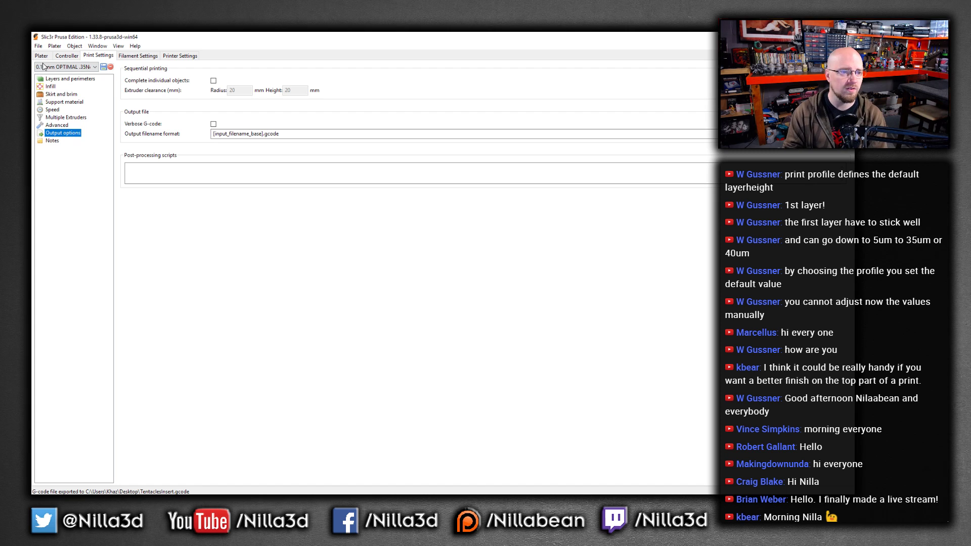
pyautogui.click(54, 47)
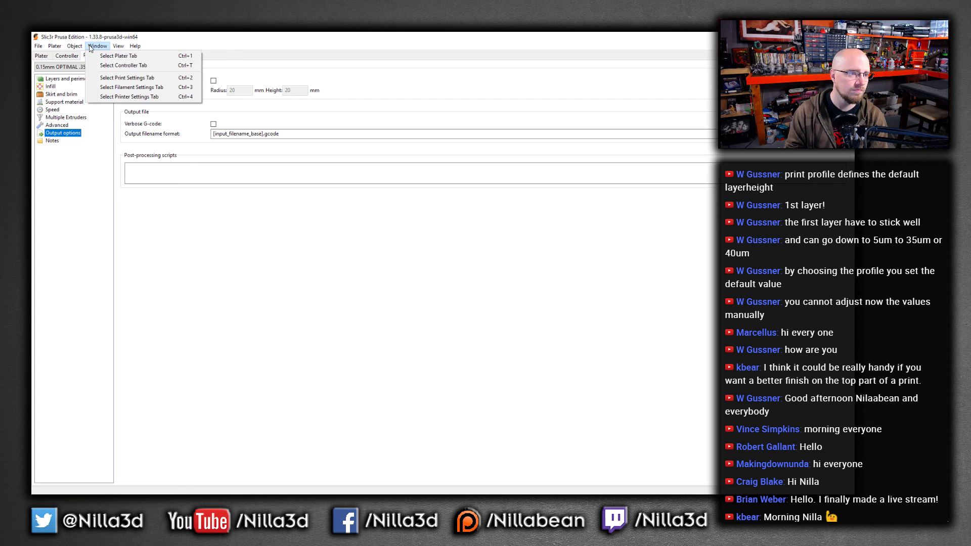
pyautogui.click(66, 57)
pyautogui.click(42, 56)
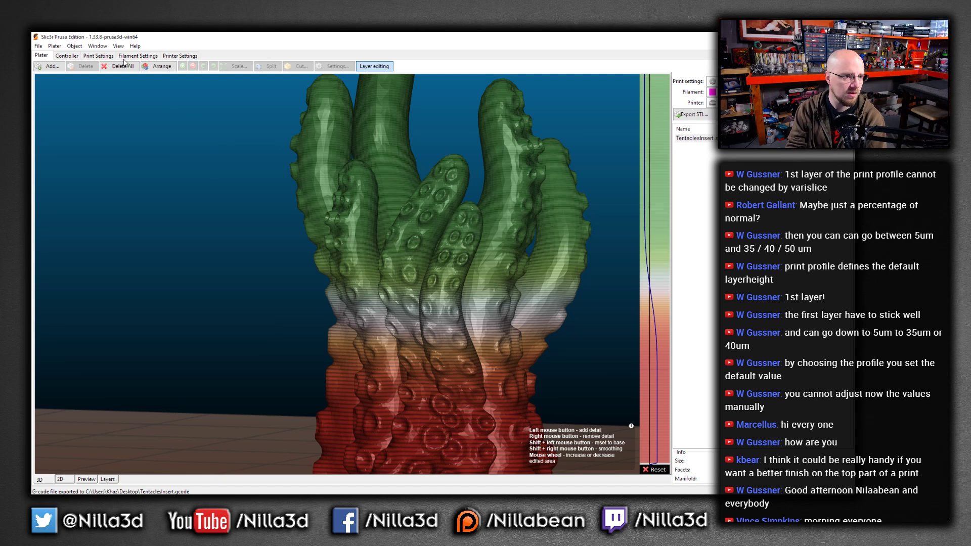
pyautogui.click(98, 56)
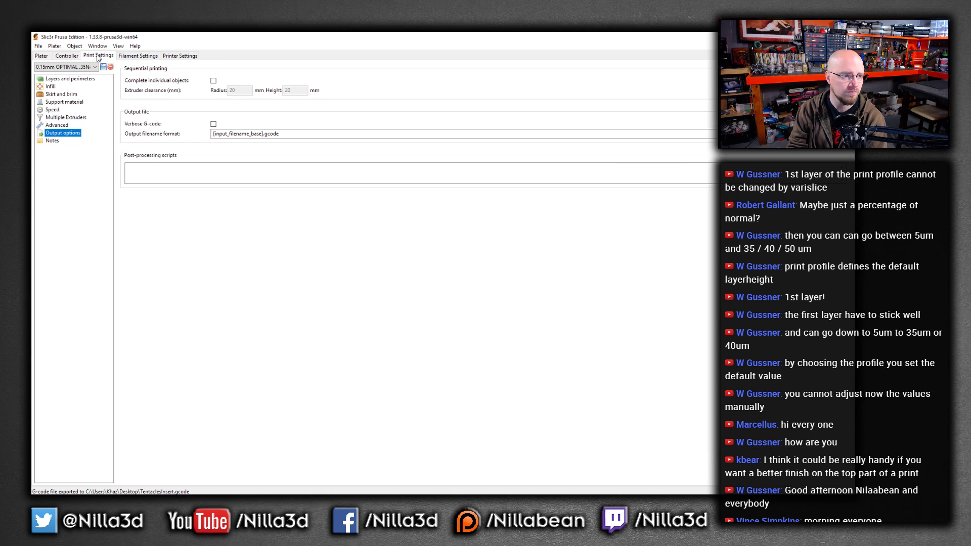
pyautogui.click(127, 56)
pyautogui.click(55, 86)
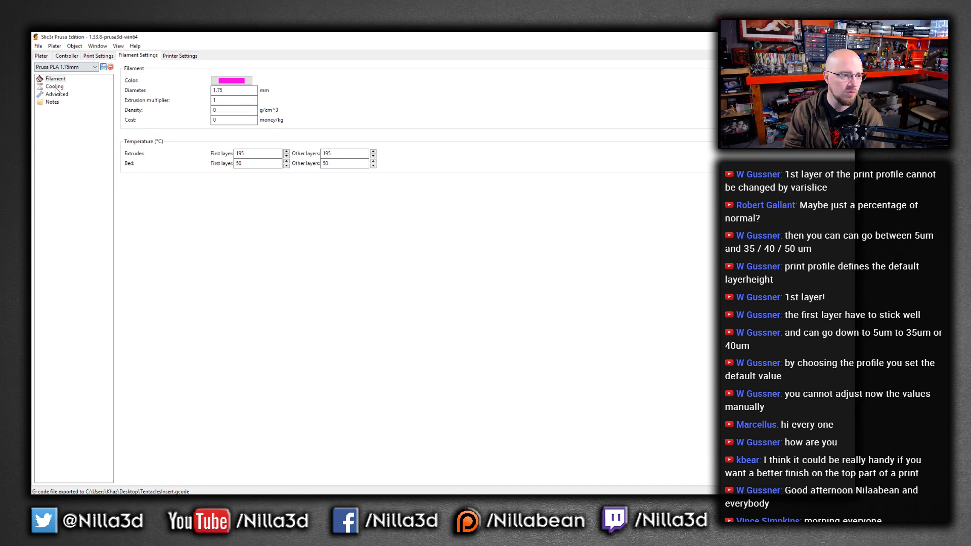
pyautogui.click(57, 94)
pyautogui.click(100, 57)
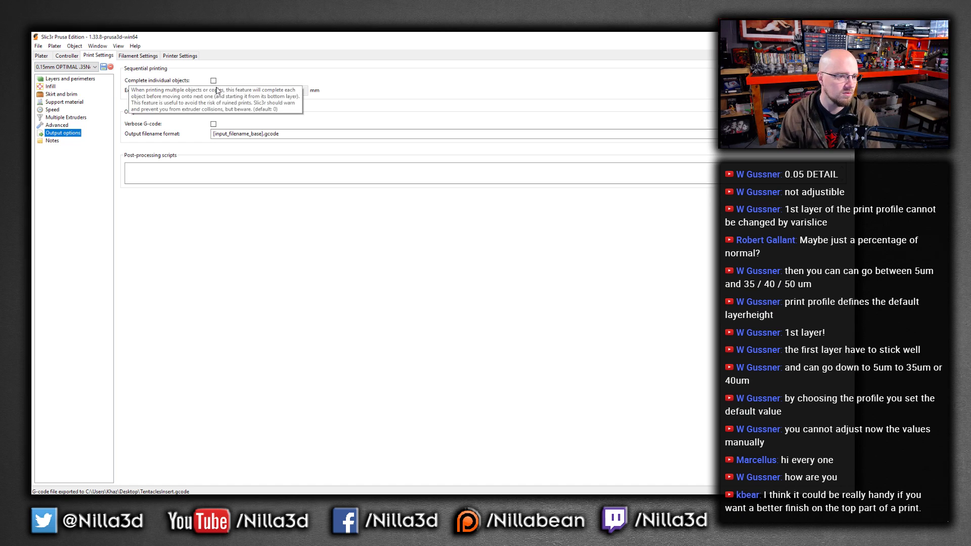
pyautogui.click(68, 79)
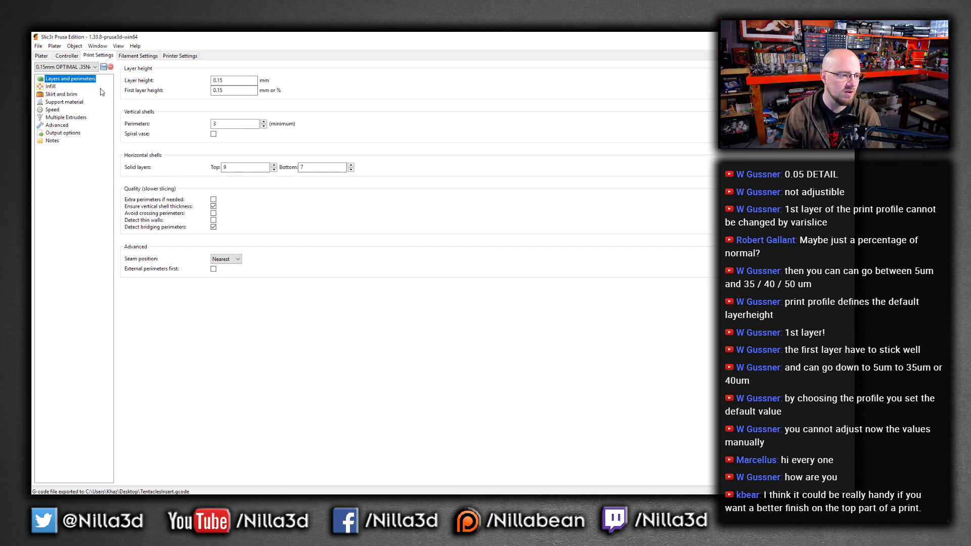
pyautogui.click(43, 55)
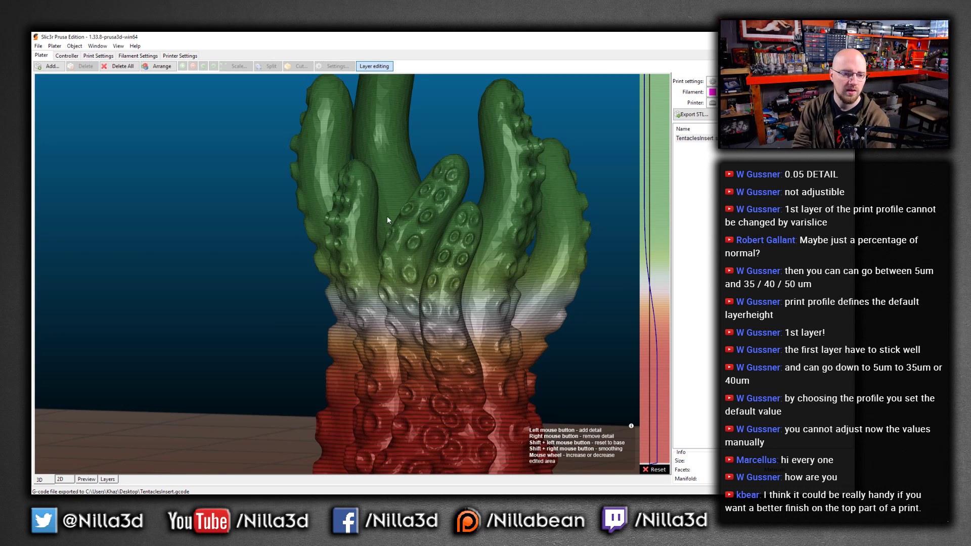
# Rework the layer heights over the upper tentacles on the layer height bar
pyautogui.scroll(-3, 389, 217)
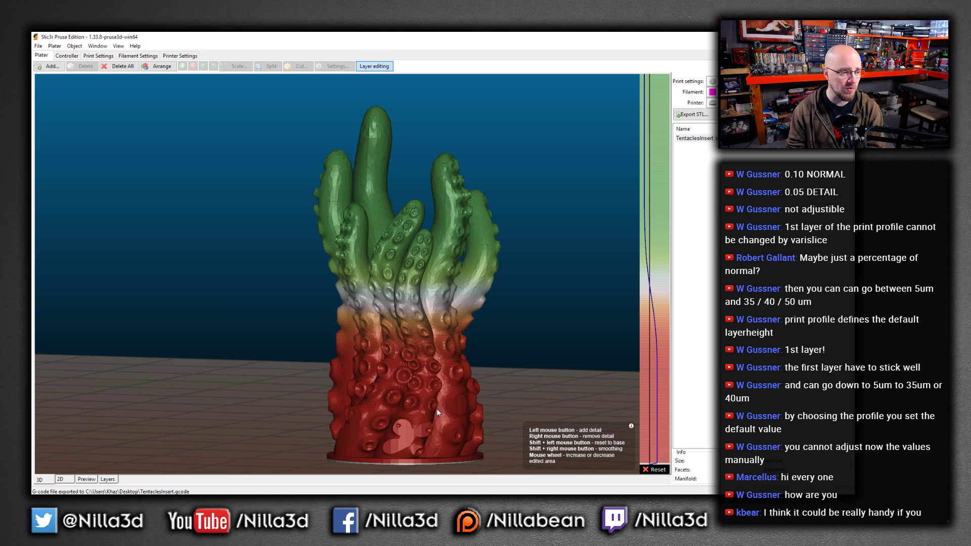
pyautogui.scroll(3, 431, 409)
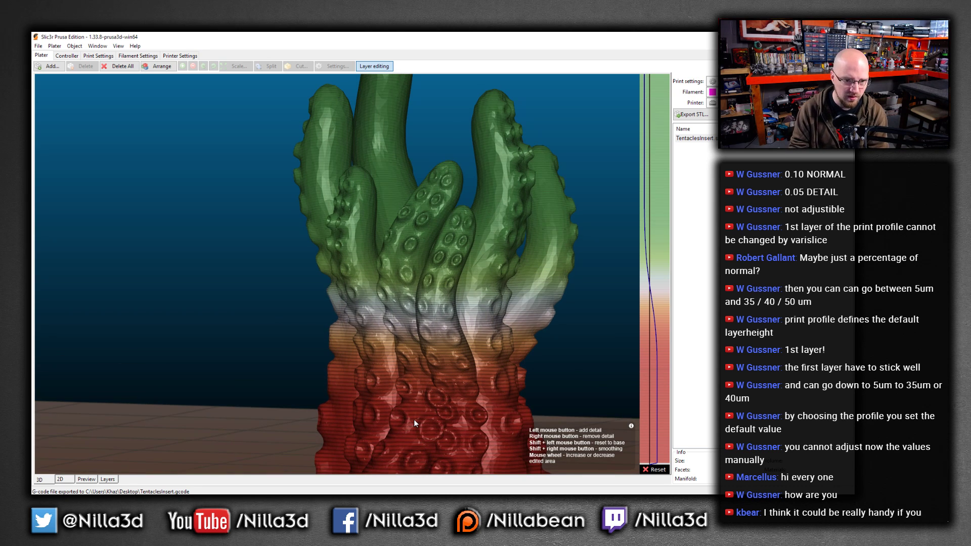
pyautogui.scroll(5, 460, 275)
pyautogui.scroll(-4, 460, 275)
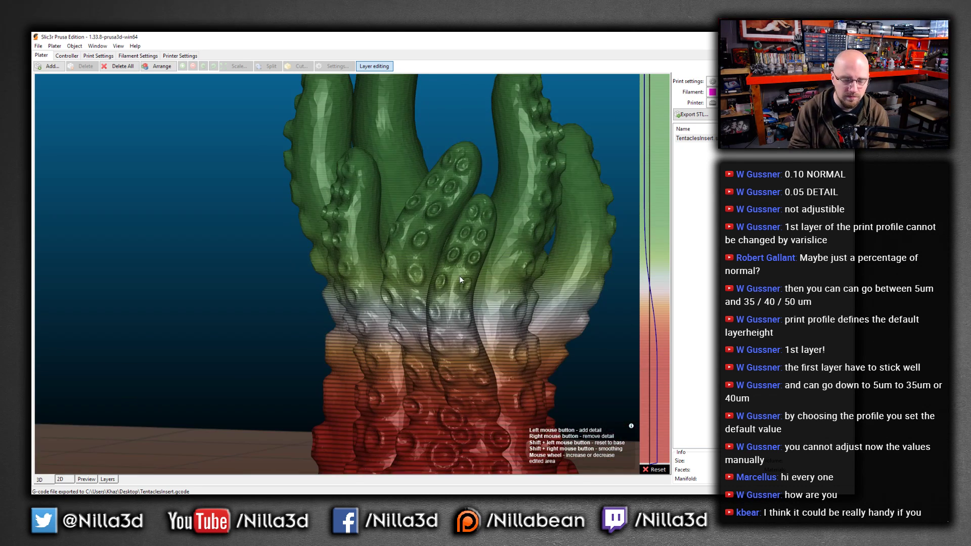
pyautogui.scroll(-5, 459, 274)
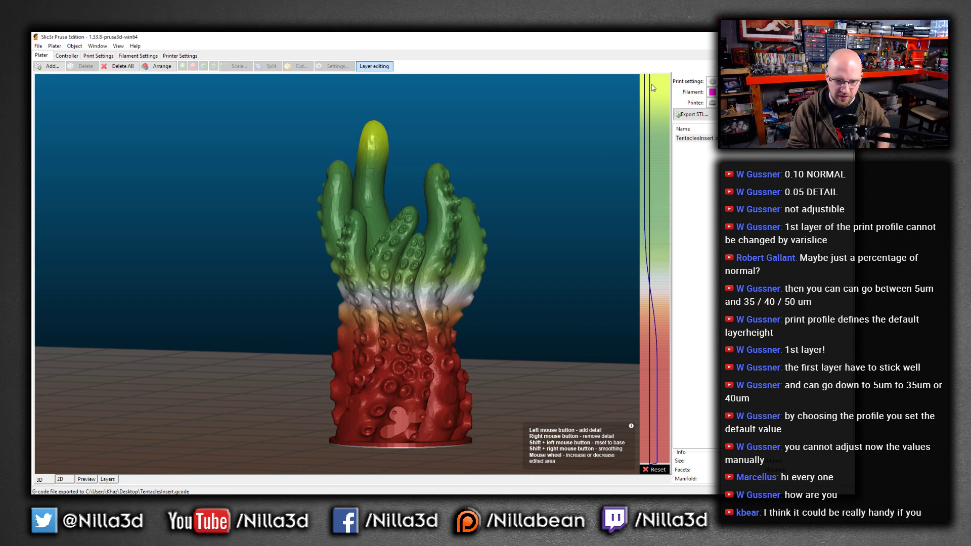
pyautogui.moveTo(655, 83); pyautogui.dragTo(653, 280)
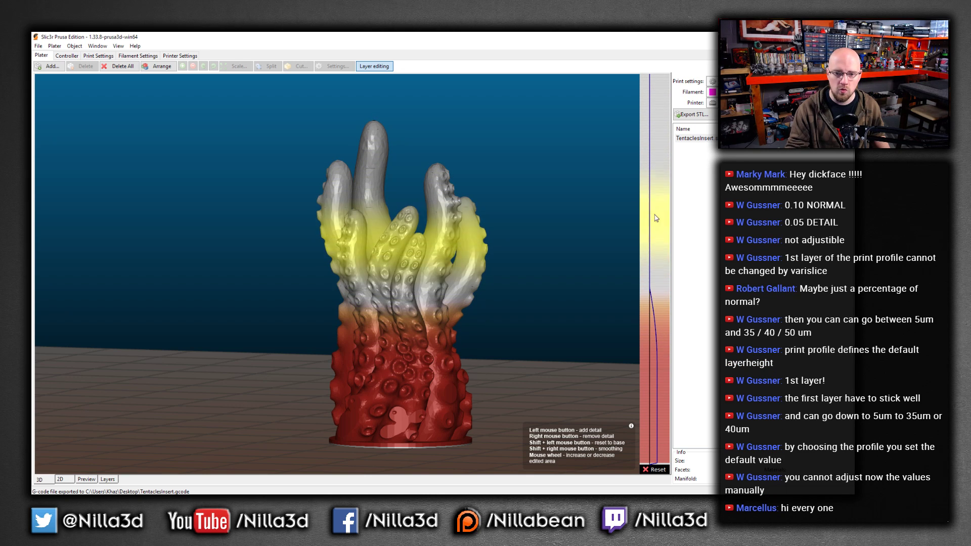
pyautogui.moveTo(654, 162); pyautogui.dragTo(656, 90)
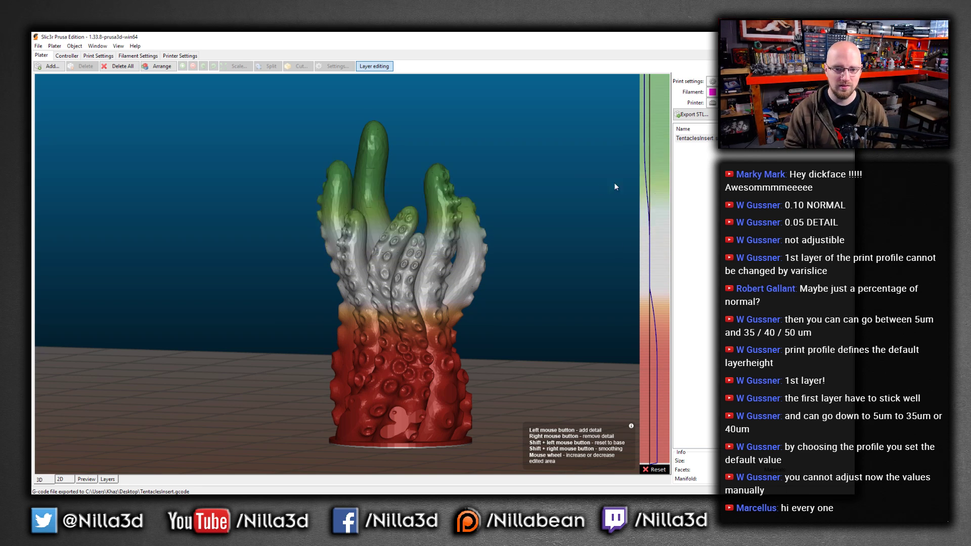
# Add finer layer detail across the upper tentacle section and smooth the transition below it on the layer height bar
pyautogui.scroll(-2, 553, 264)
pyautogui.scroll(3, 521, 298)
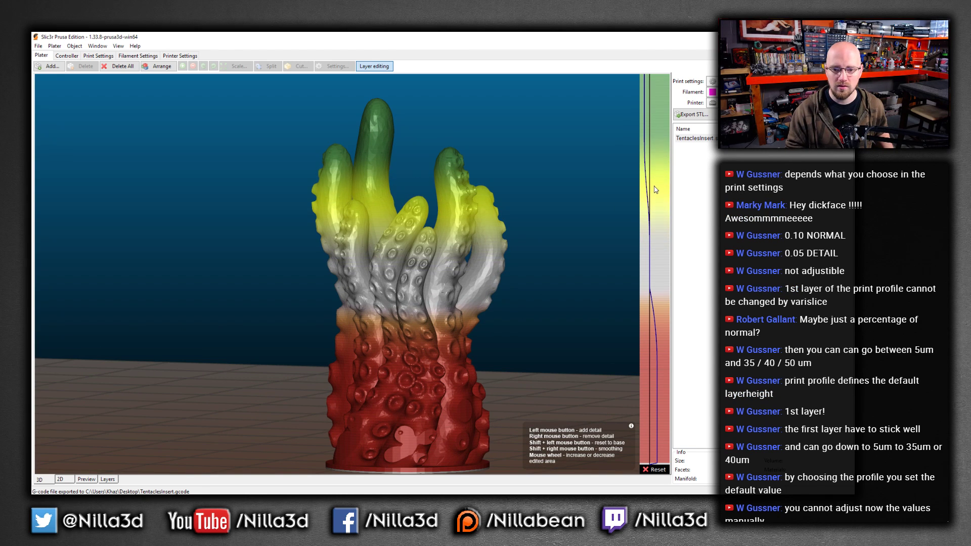
pyautogui.moveTo(656, 168); pyautogui.dragTo(655, 254)
pyautogui.moveTo(655, 315); pyautogui.dragTo(652, 293, button='right')
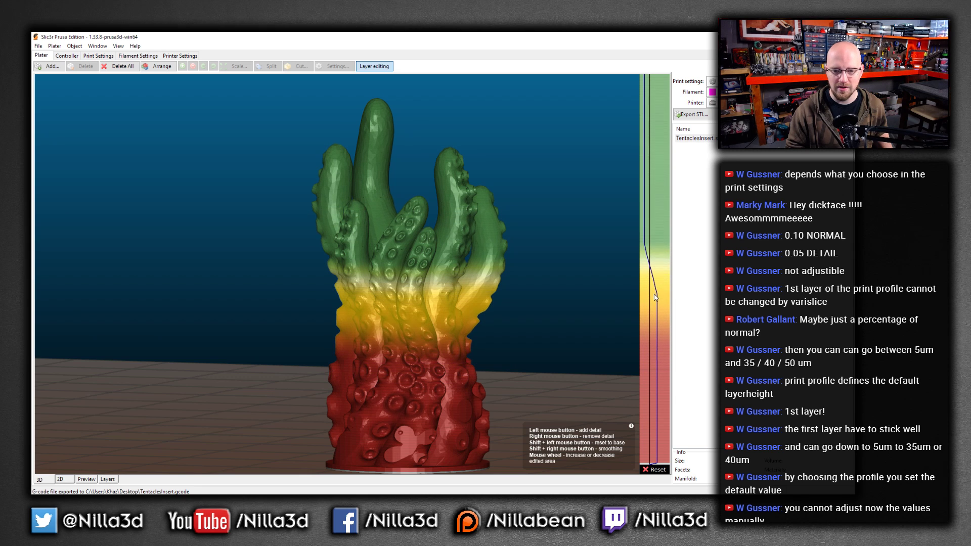
pyautogui.moveTo(660, 233)
pyautogui.keyDown('shift'); pyautogui.mouseDown(button='right')
pyautogui.moveTo(655, 261)
pyautogui.moveTo(658, 201)
pyautogui.mouseUp(button='right'); pyautogui.keyUp('shift')
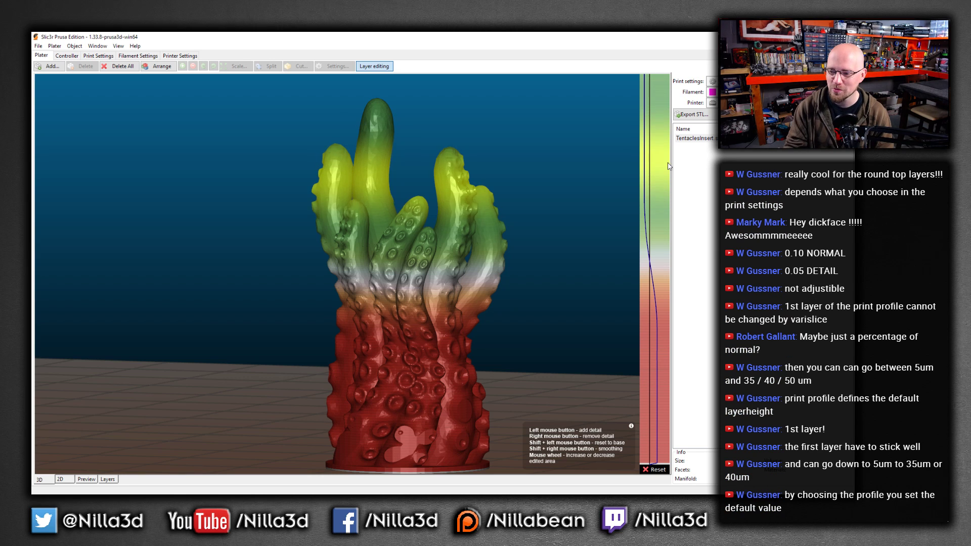
# Export the G-code, saving it as TentaclesInsert
pyautogui.click(825, 115)
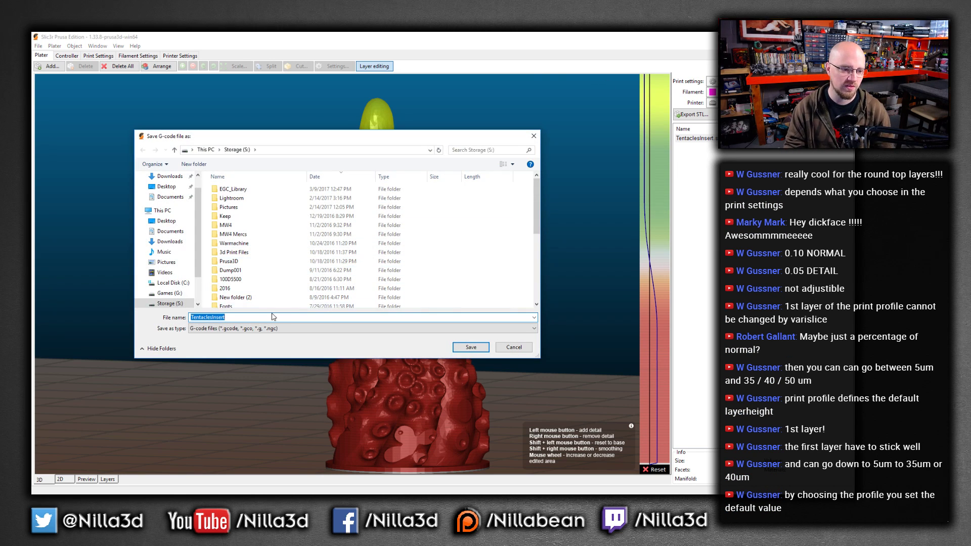
pyautogui.click(470, 346)
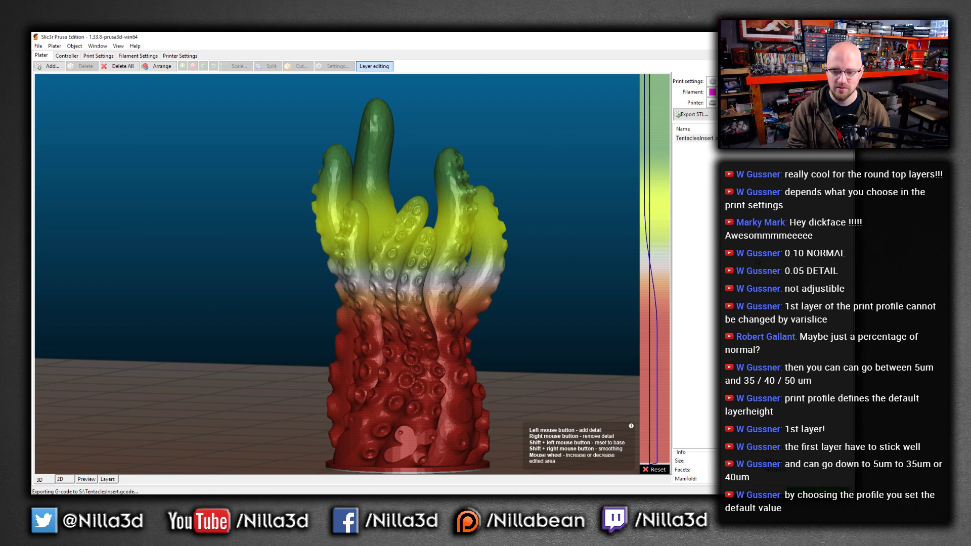
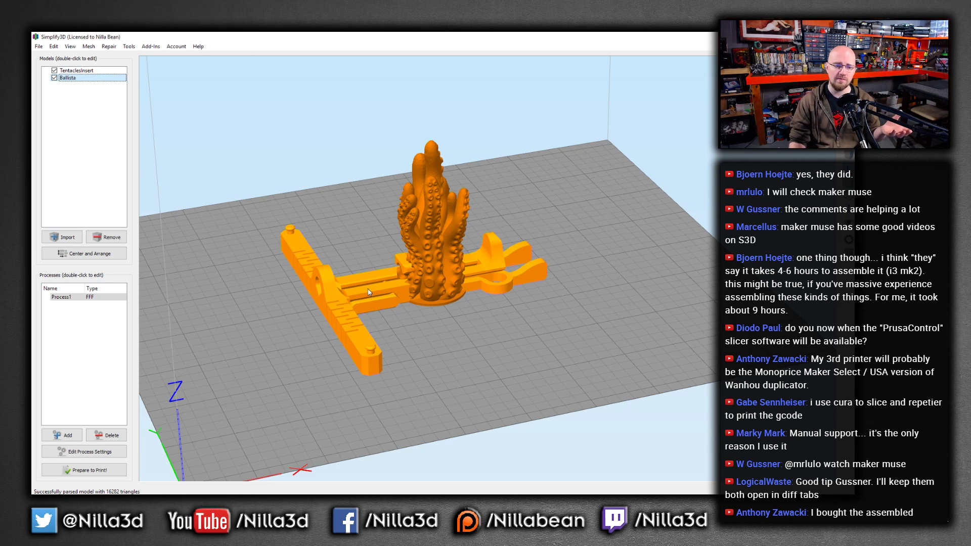
# Move the ballista model and auto-arrange both models apart on the build plate
pyautogui.doubleClick(368, 292)
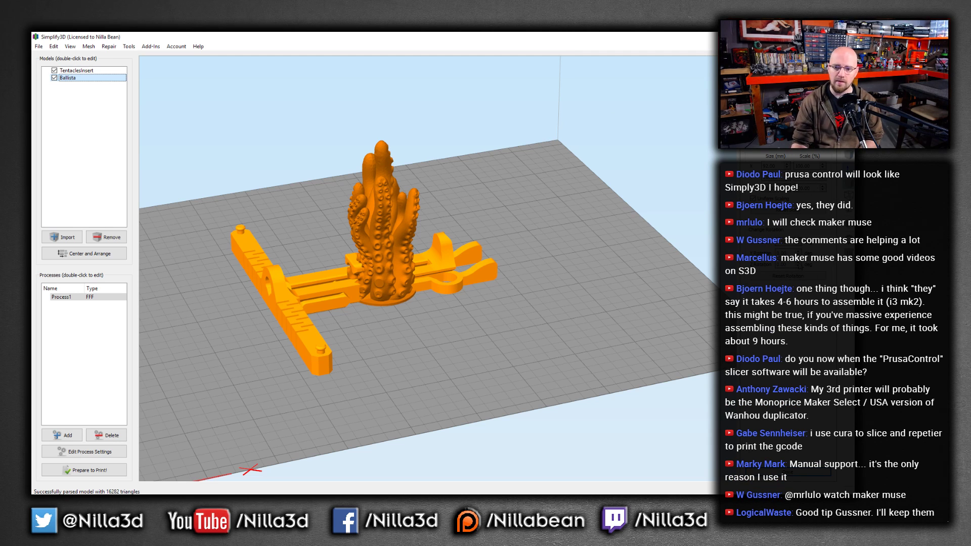
pyautogui.scroll(-9, 791, 266)
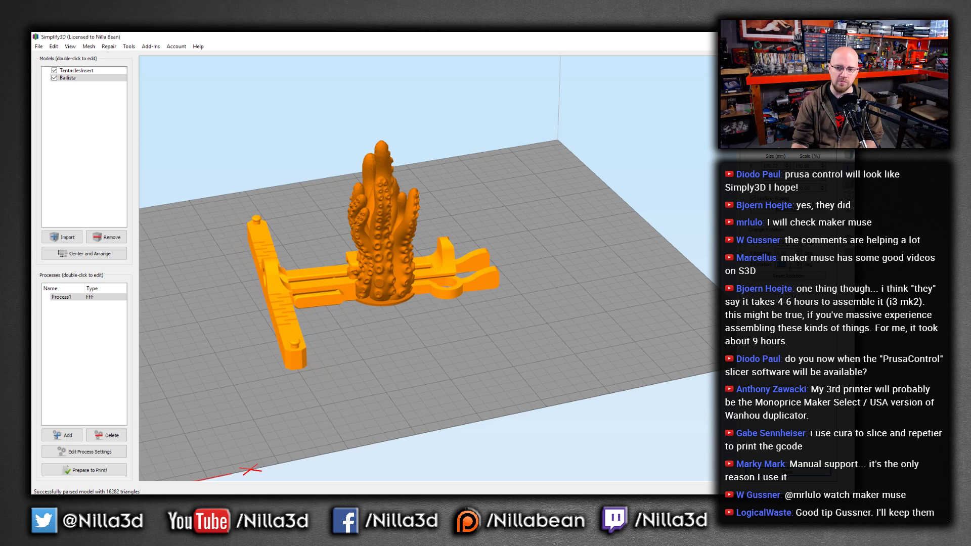
pyautogui.scroll(-3, 791, 265)
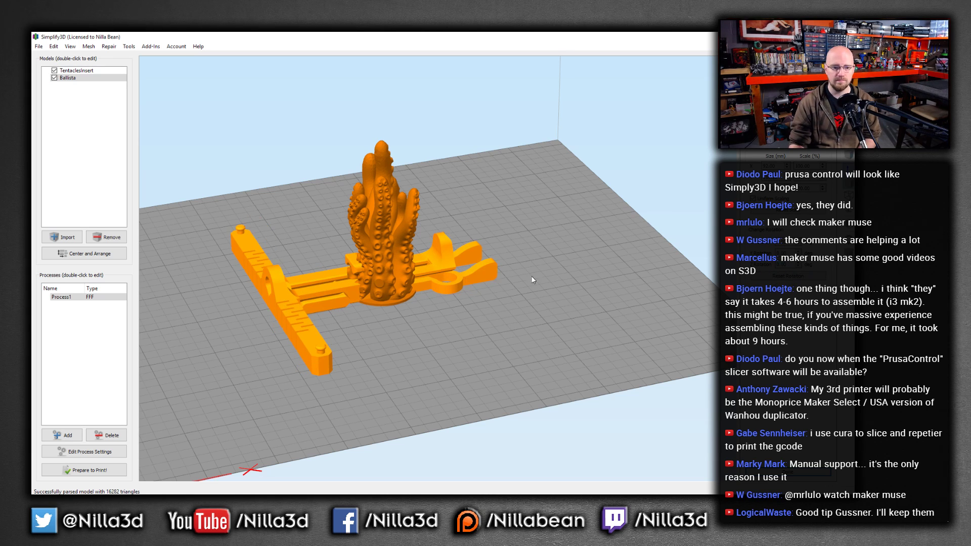
pyautogui.click(439, 238)
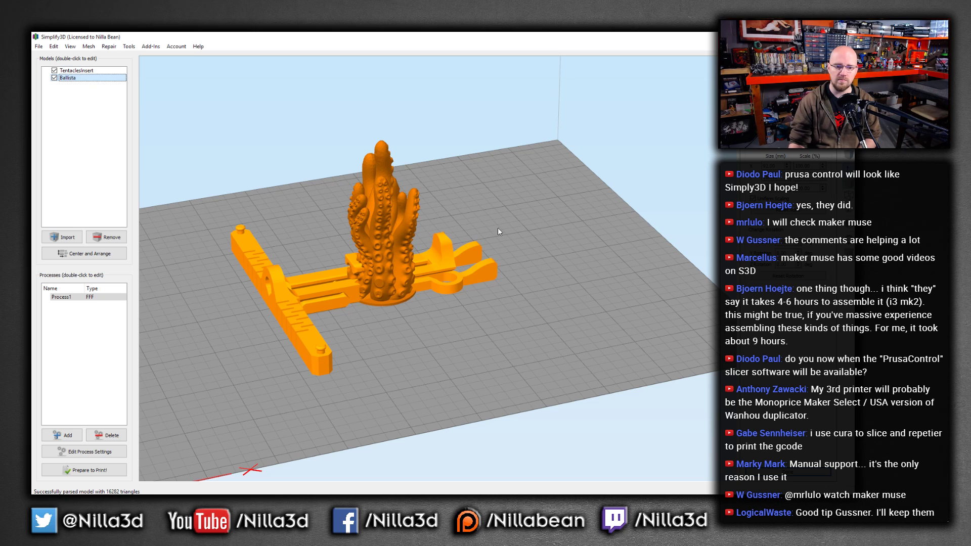
pyautogui.click(788, 472)
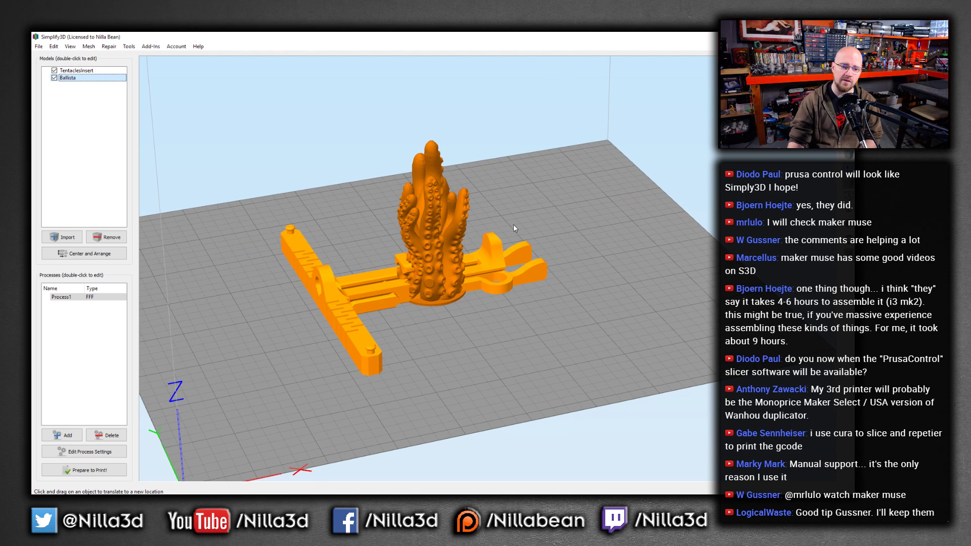
pyautogui.moveTo(497, 249); pyautogui.dragTo(482, 283)
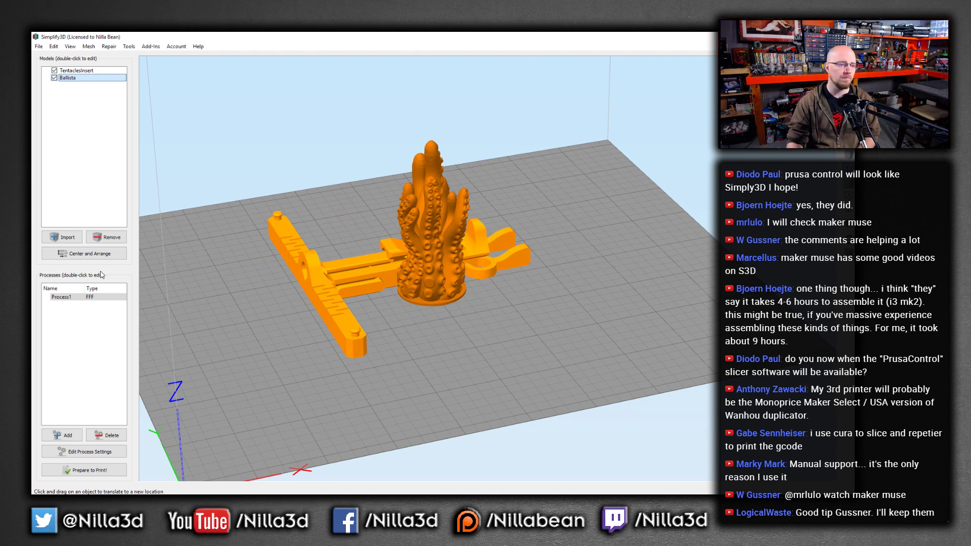
pyautogui.click(90, 255)
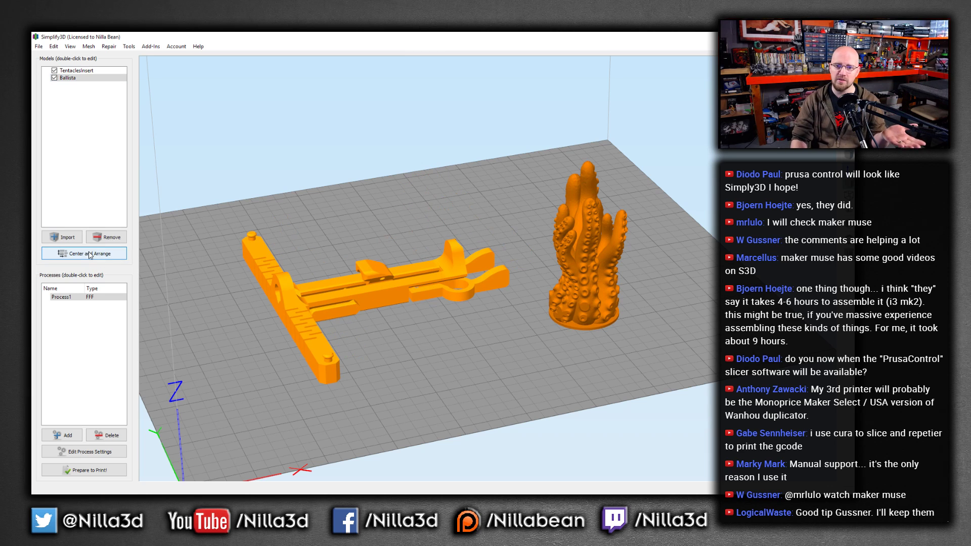
# Remove the Ballista model and center the tentacle model on the build plate
pyautogui.click(382, 284)
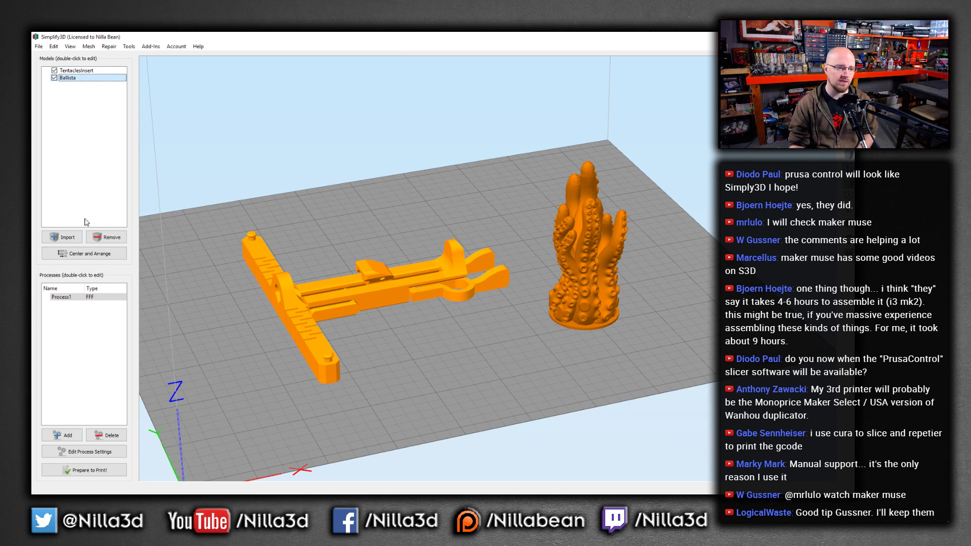
pyautogui.click(108, 237)
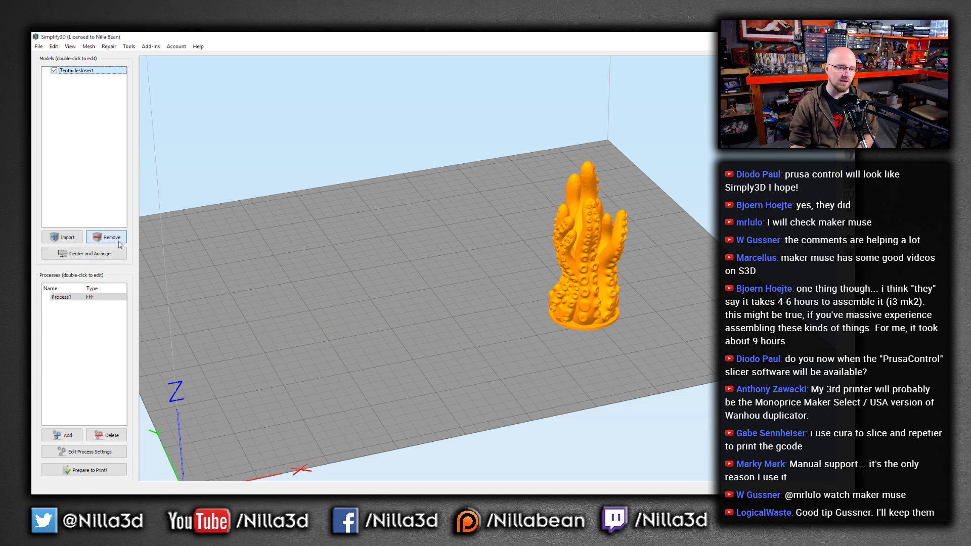
pyautogui.click(98, 252)
pyautogui.scroll(5, 313, 290)
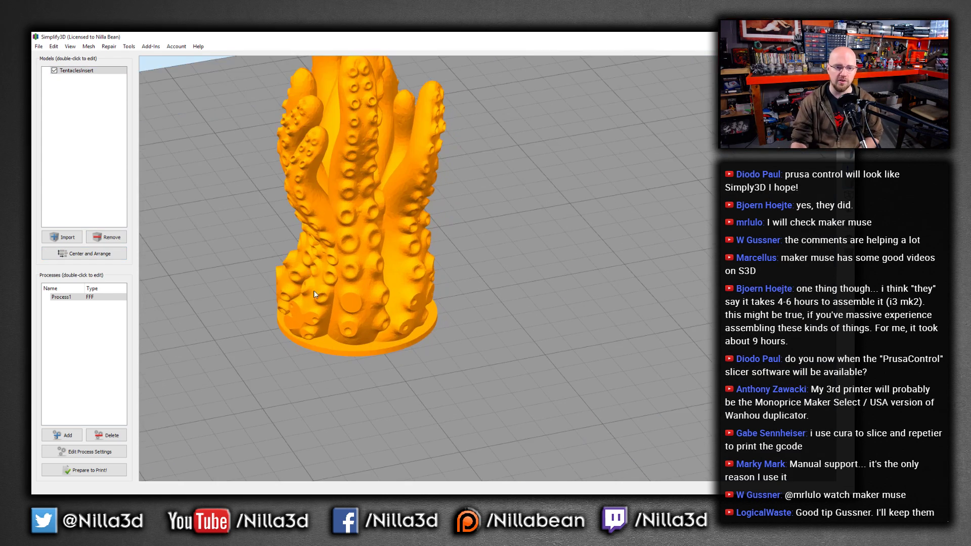
pyautogui.scroll(-5, 279, 242)
pyautogui.scroll(3, 358, 257)
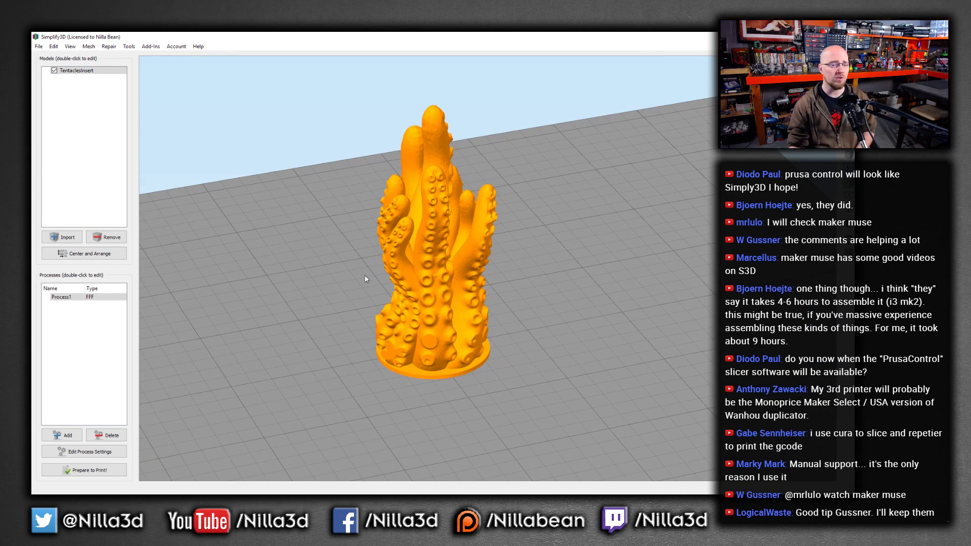
# Open the Process1 settings and switch the extrusion width to Auto
pyautogui.click(69, 298)
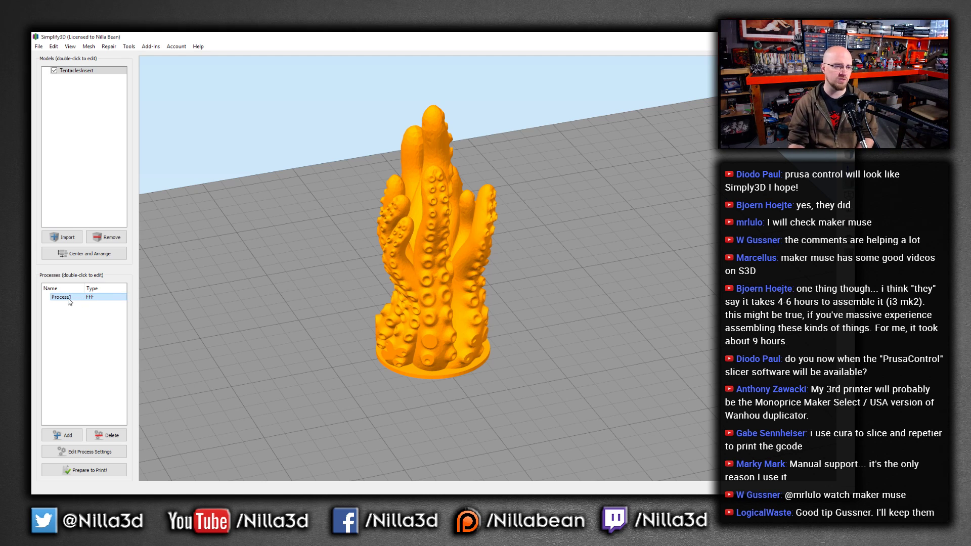
pyautogui.doubleClick(70, 298)
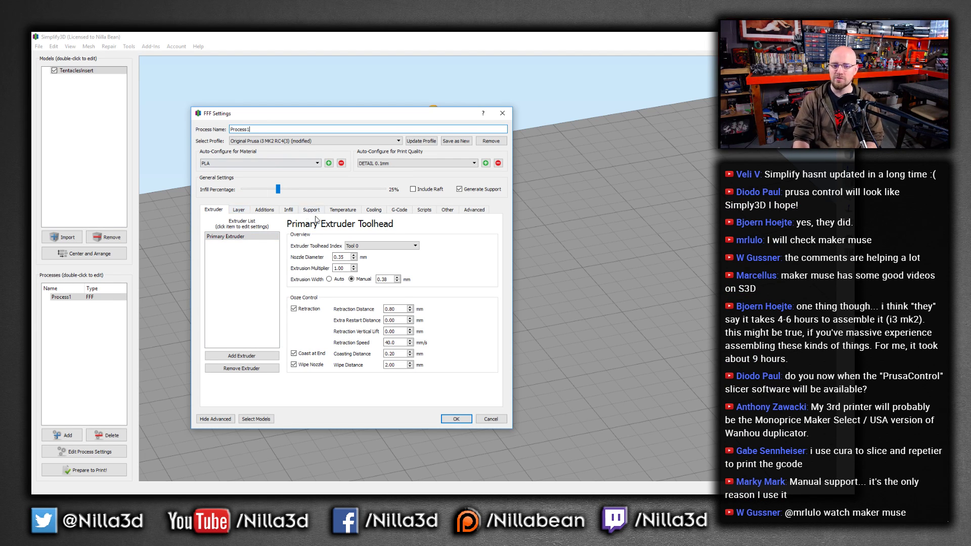
pyautogui.click(329, 280)
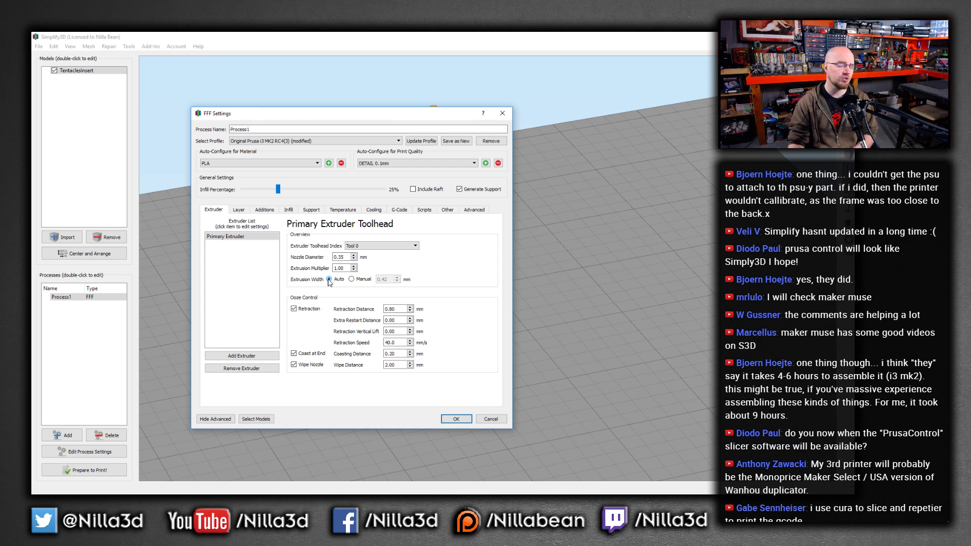
pyautogui.doubleClick(346, 257)
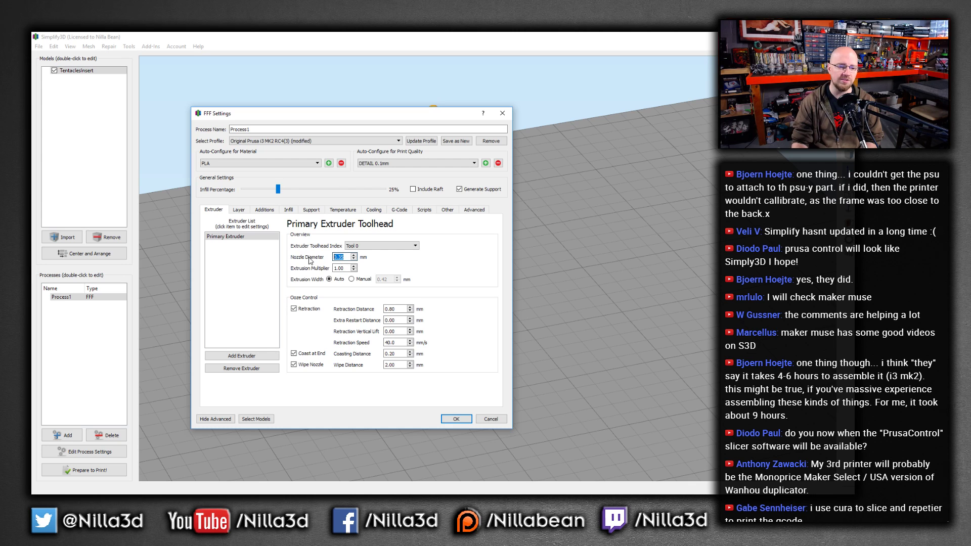
pyautogui.doubleClick(345, 268)
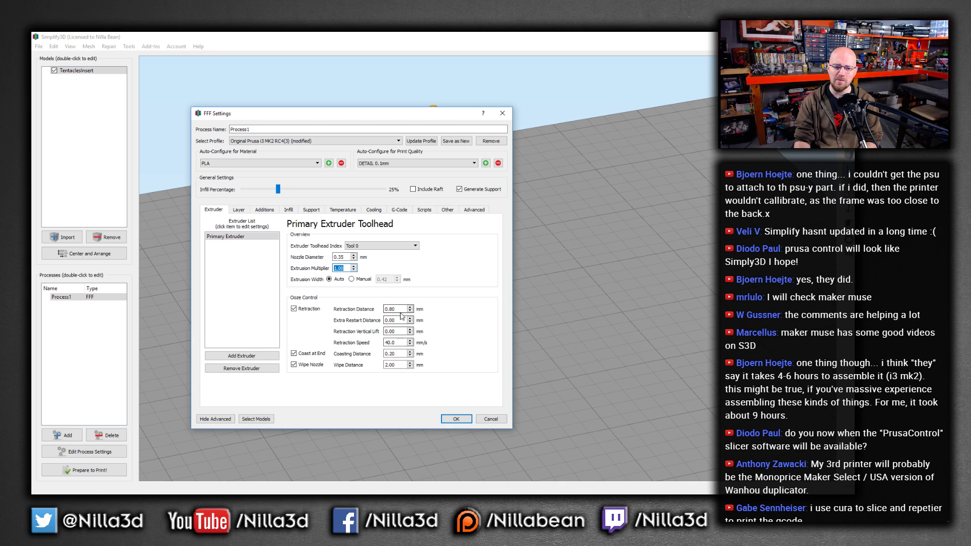
# Review the layer settings and set the first layer height to 150%
pyautogui.click(239, 210)
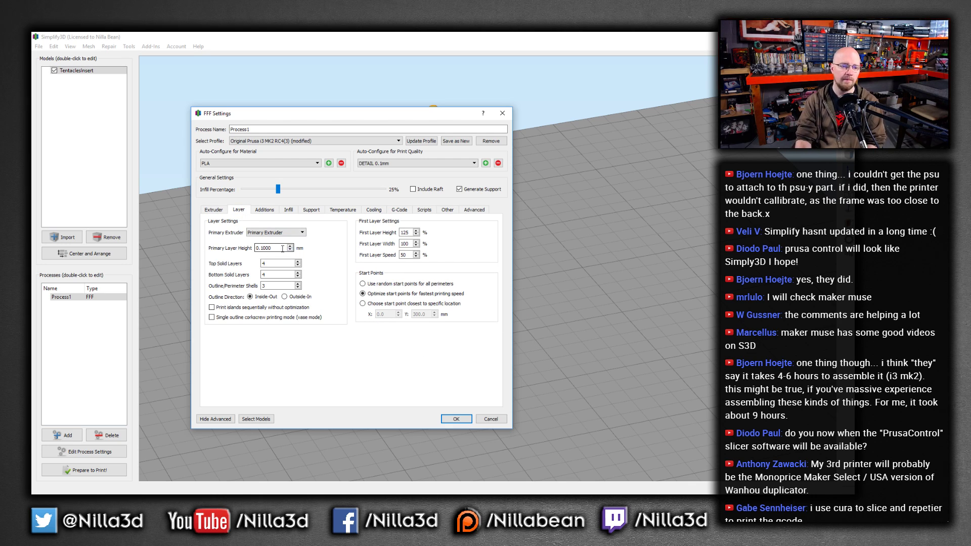
pyautogui.moveTo(273, 249); pyautogui.dragTo(251, 253)
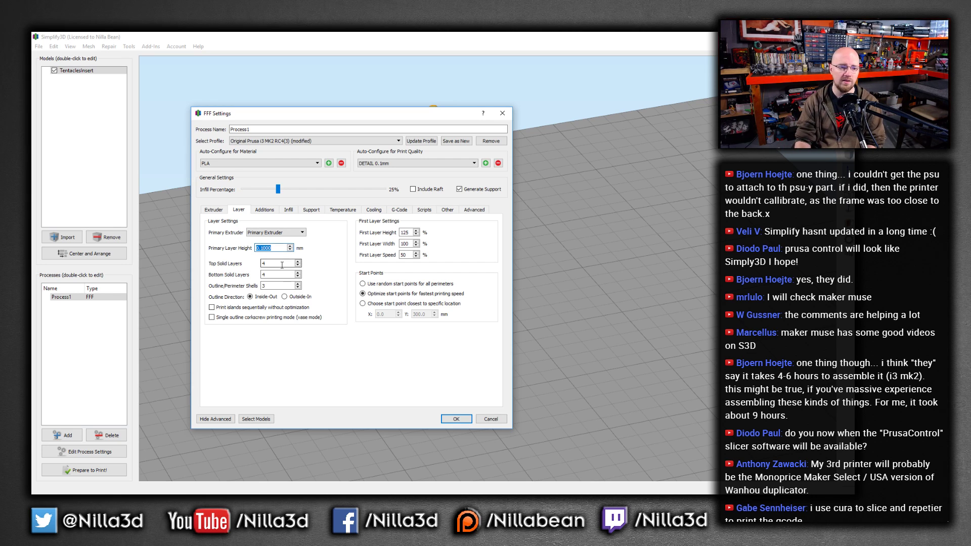
pyautogui.moveTo(277, 263); pyautogui.dragTo(229, 263)
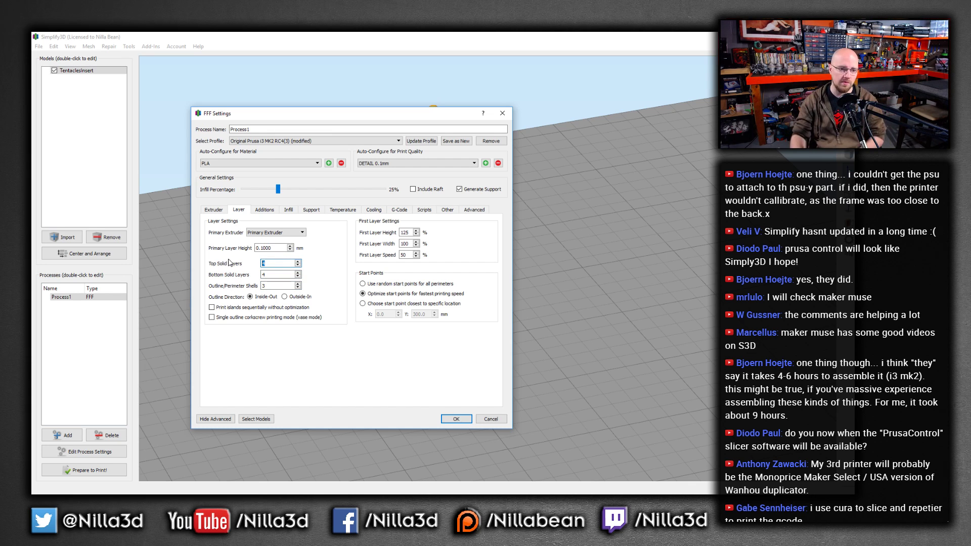
pyautogui.moveTo(275, 286); pyautogui.dragTo(221, 286)
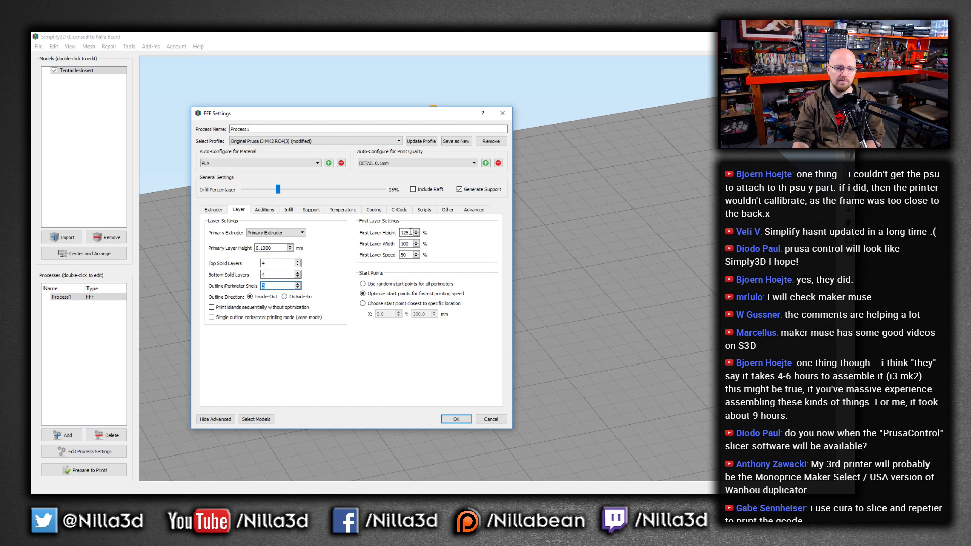
pyautogui.moveTo(412, 232); pyautogui.dragTo(383, 233)
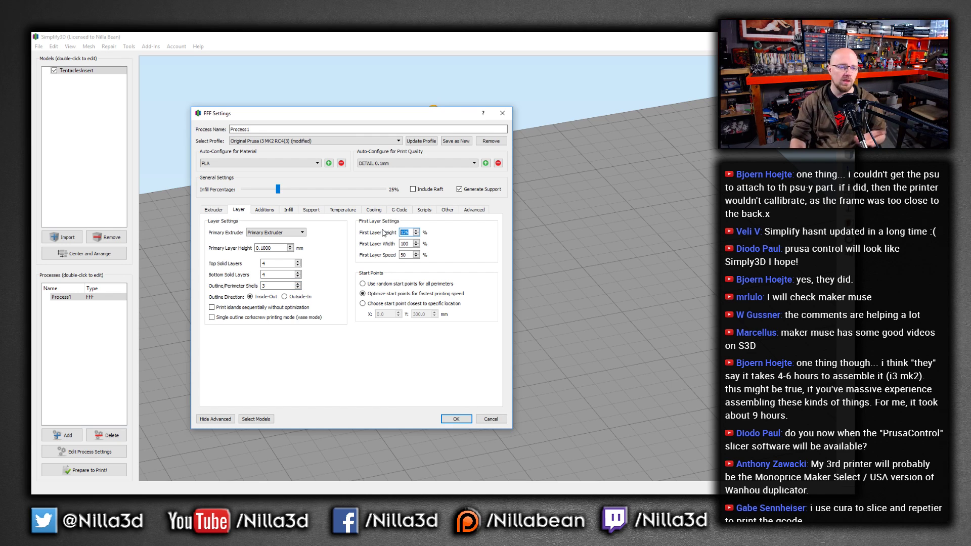
pyautogui.moveTo(280, 248)
pyautogui.mouseDown()
pyautogui.moveTo(247, 250)
pyautogui.moveTo(284, 247)
pyautogui.mouseUp()
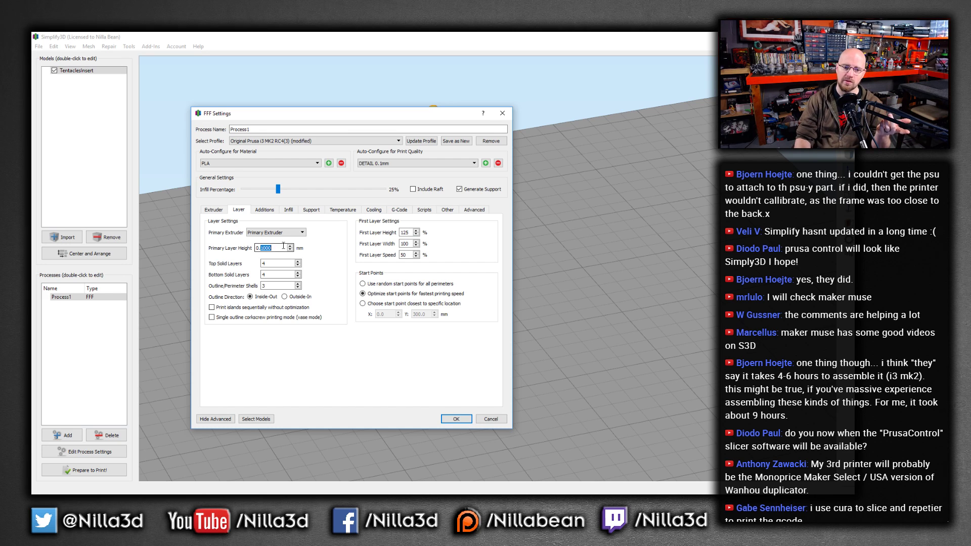
pyautogui.click(407, 232)
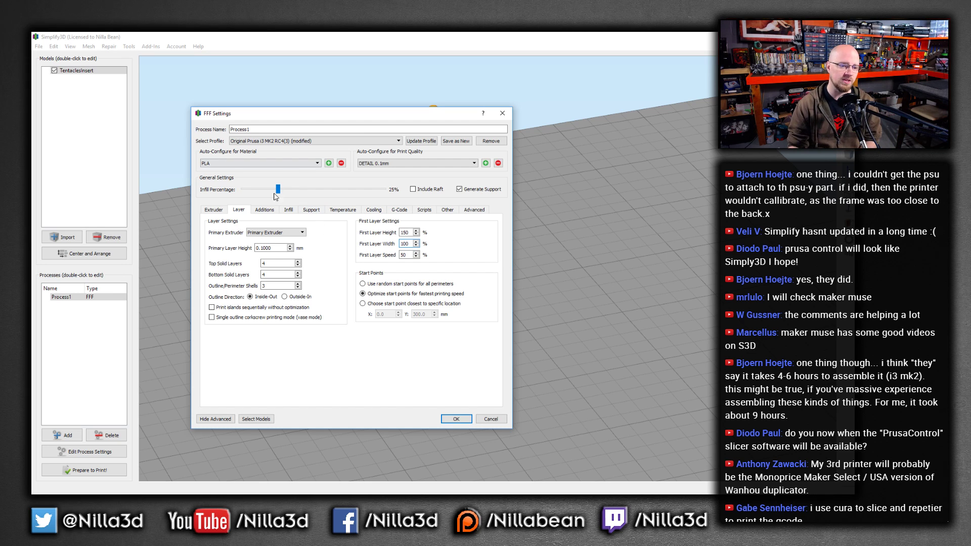
# Enable the skirt with 1 outline at a 1.00 mm offset from the part, leaving the raft off
pyautogui.click(265, 209)
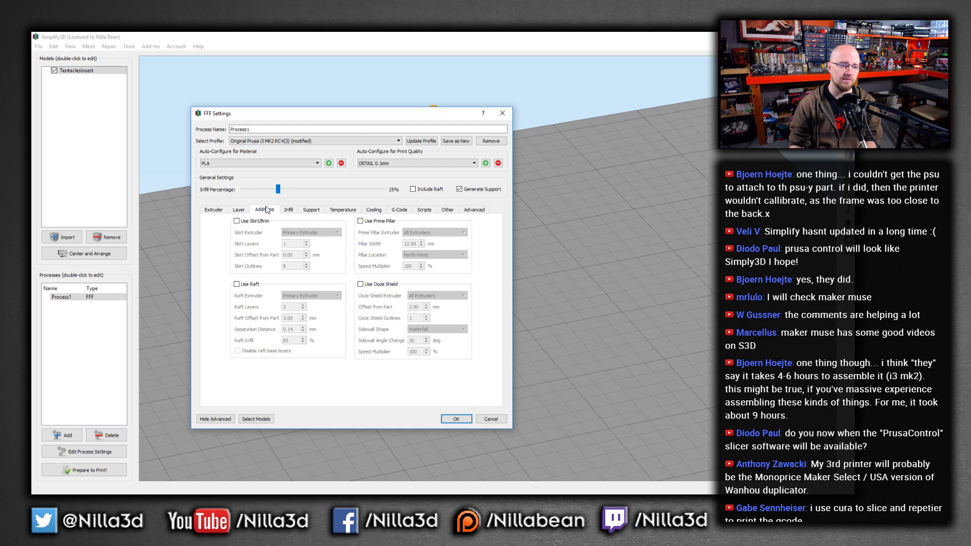
pyautogui.click(237, 221)
pyautogui.click(237, 284)
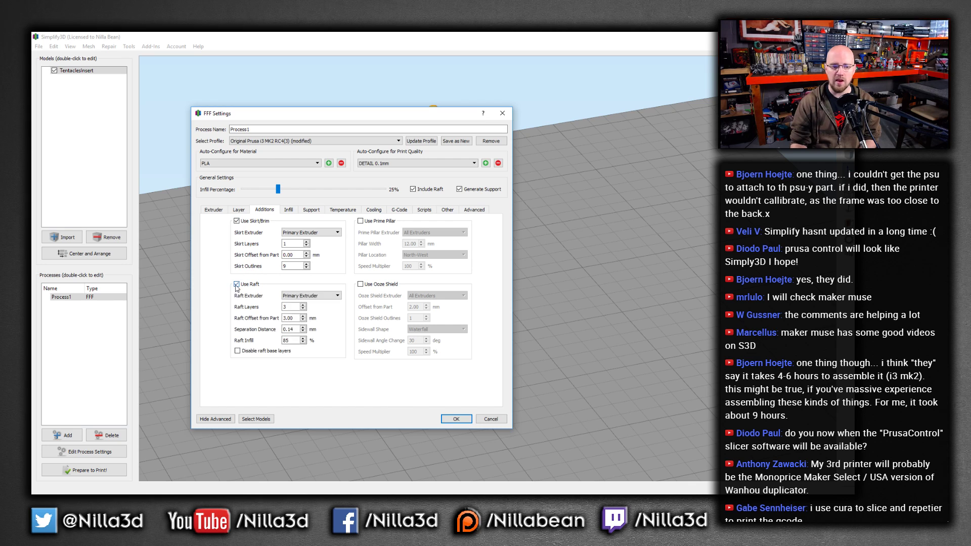
pyautogui.click(237, 284)
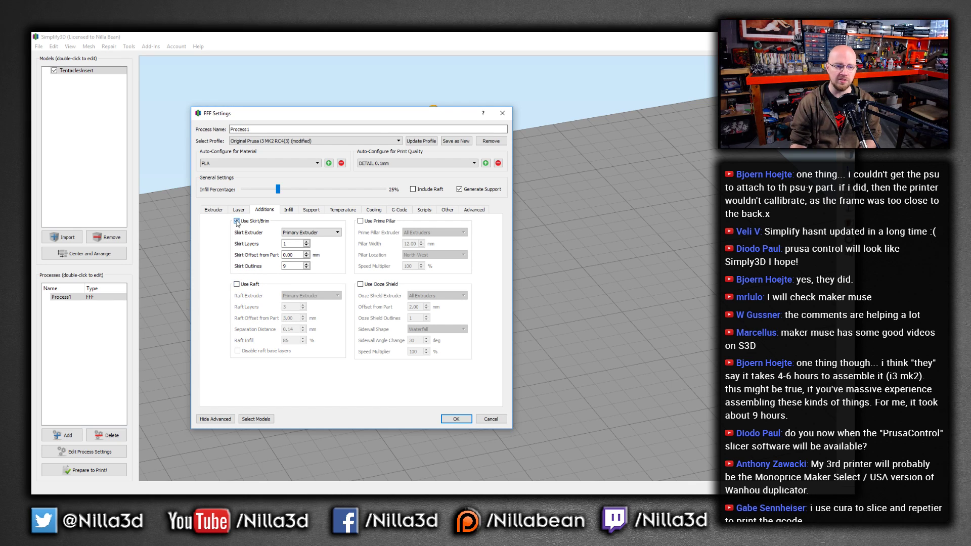
pyautogui.click(237, 221)
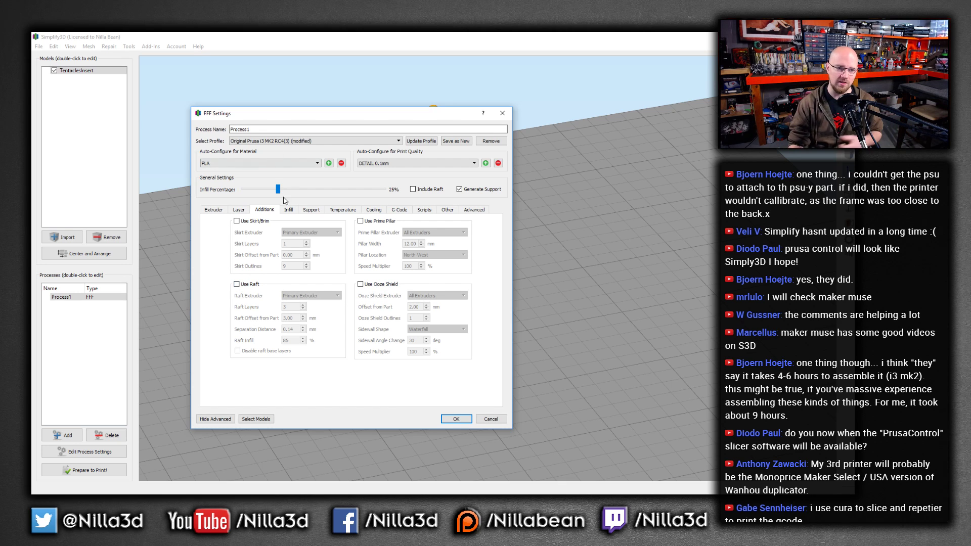
pyautogui.click(236, 222)
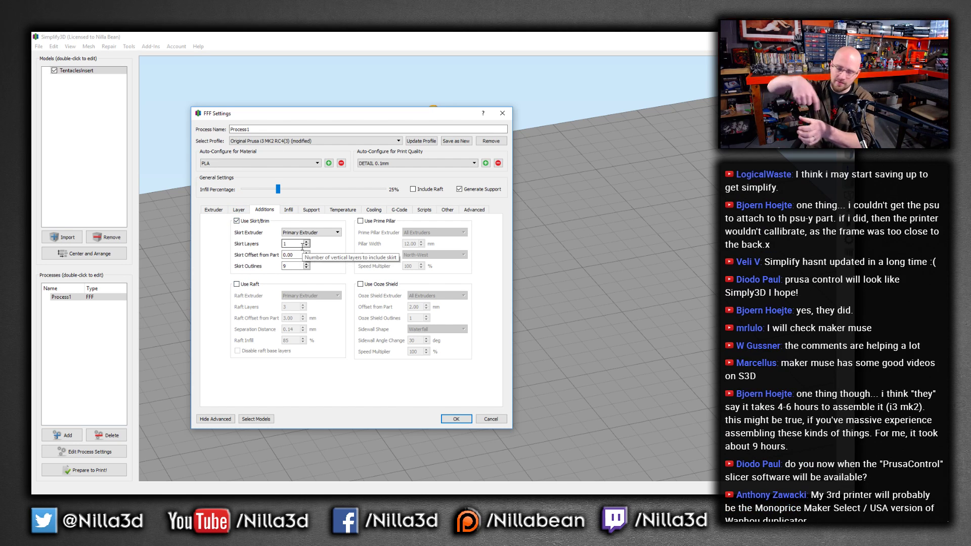
pyautogui.click(306, 268)
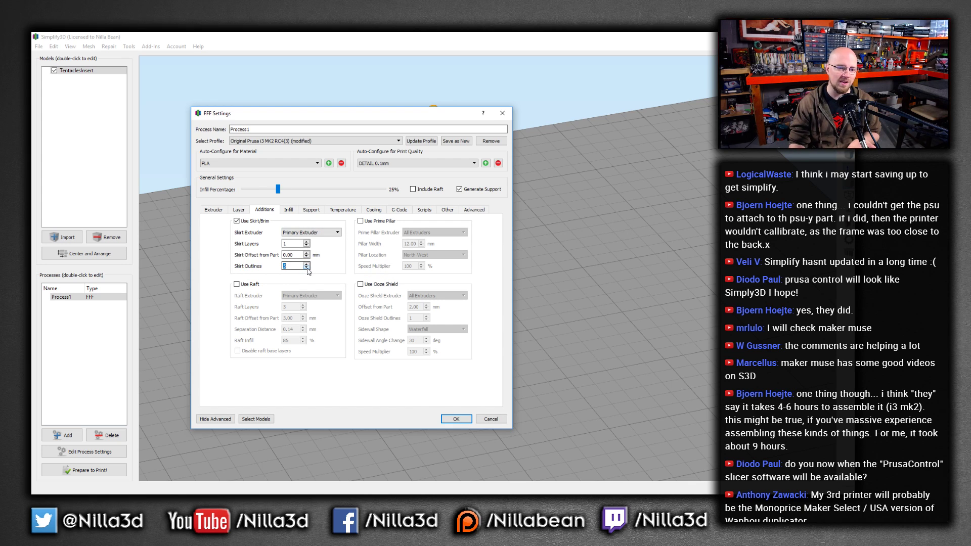
pyautogui.click(306, 254)
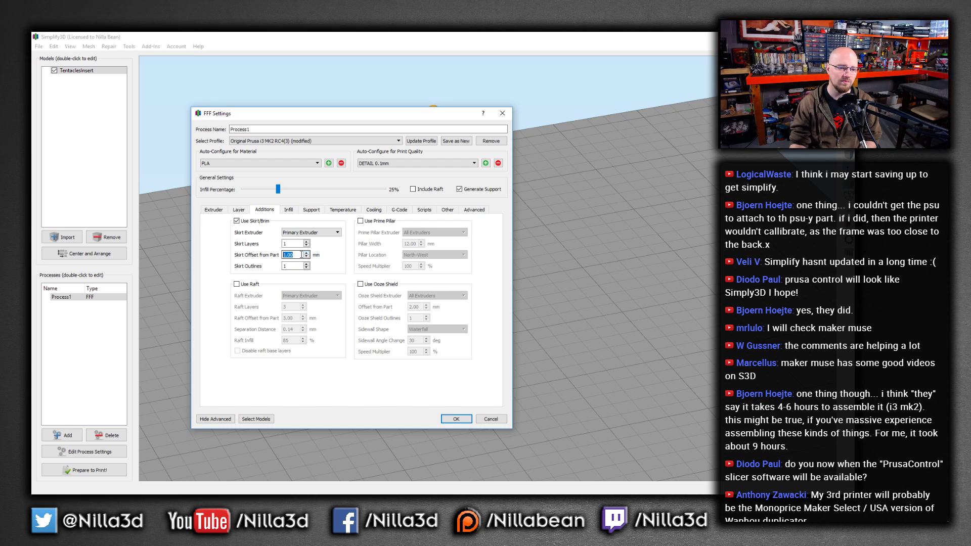
pyautogui.click(288, 267)
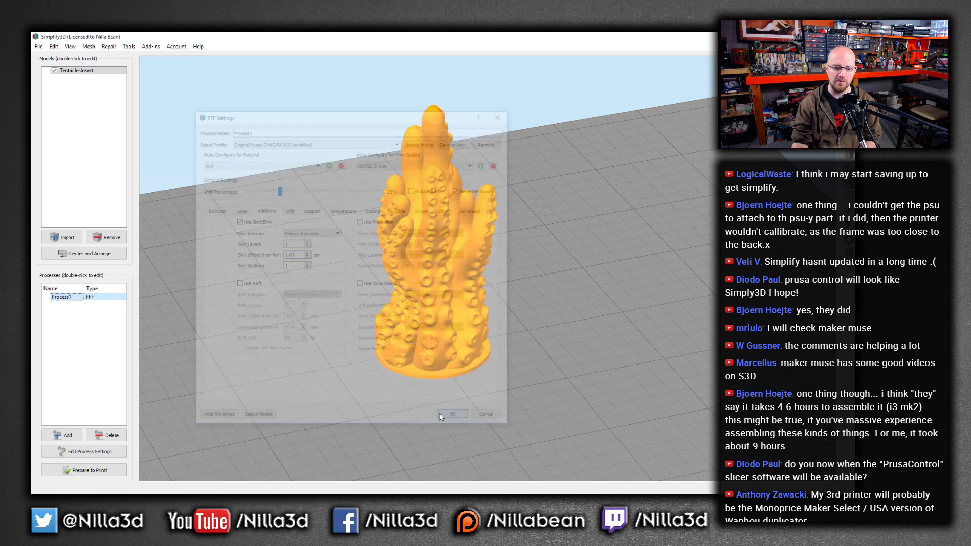
# Save the process settings and slice the model to preview the toolpaths around the base
pyautogui.click(456, 418)
pyautogui.click(91, 469)
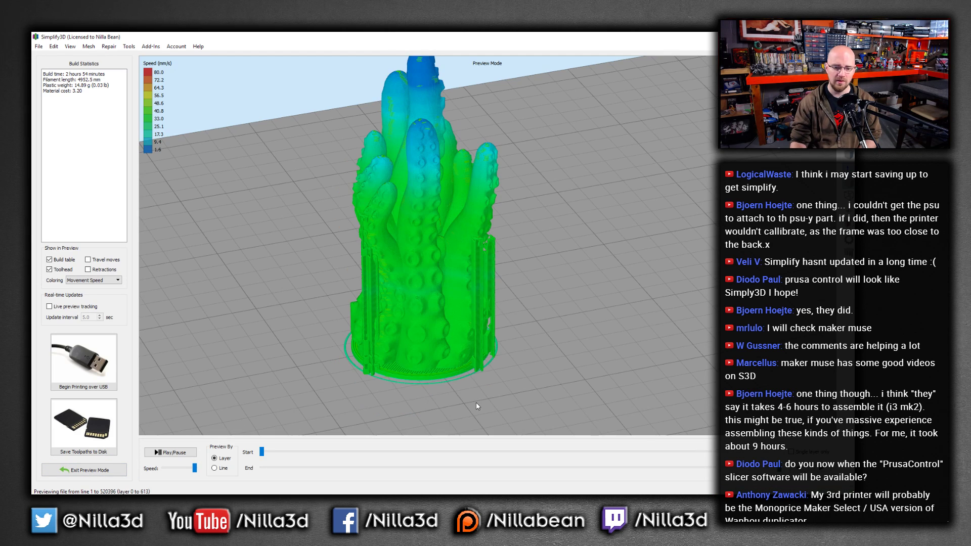
pyautogui.scroll(5, 478, 401)
pyautogui.scroll(3, 543, 351)
pyautogui.moveTo(486, 404); pyautogui.dragTo(546, 308, button='middle')
pyautogui.scroll(2, 375, 228)
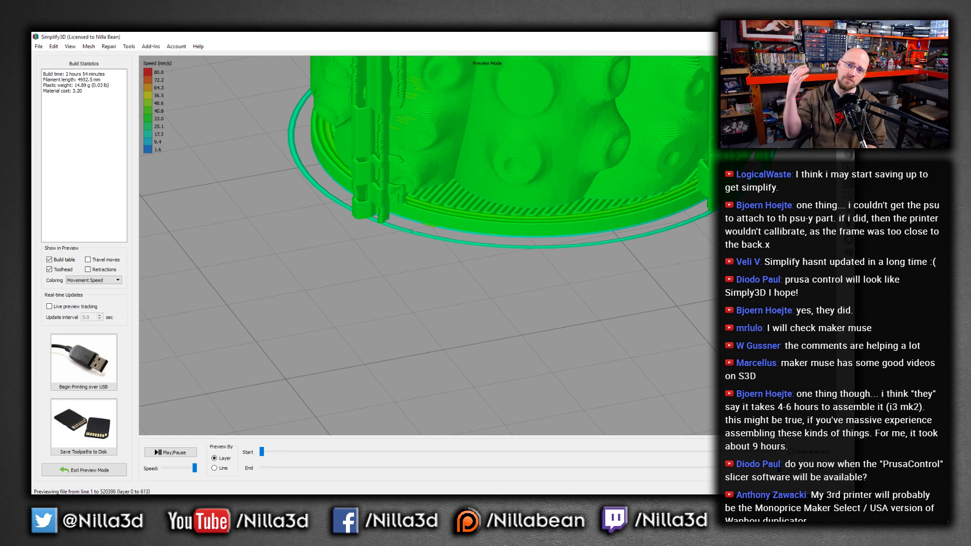
pyautogui.scroll(-5, 447, 252)
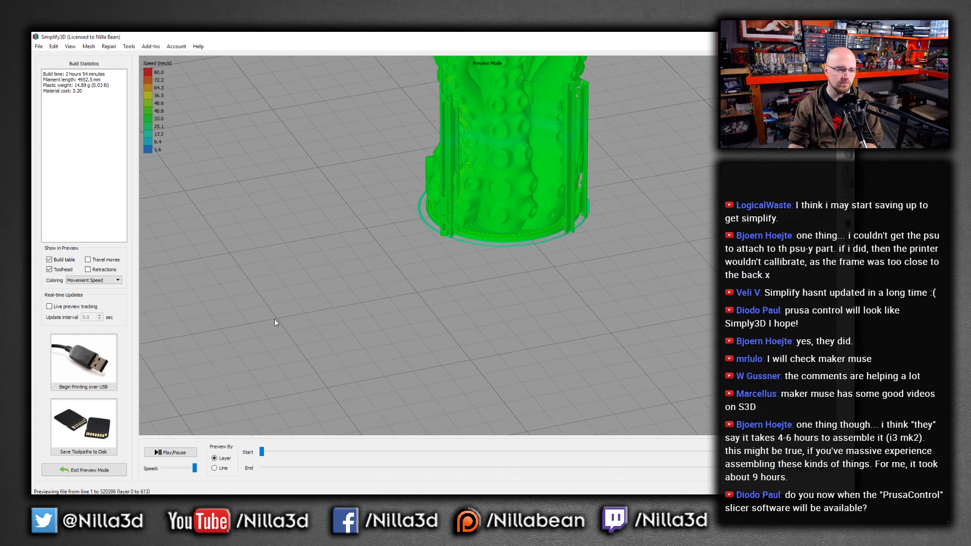
# Leave the preview, open the Process1 settings and set the infill percentage to 70%
pyautogui.click(83, 466)
pyautogui.click(84, 451)
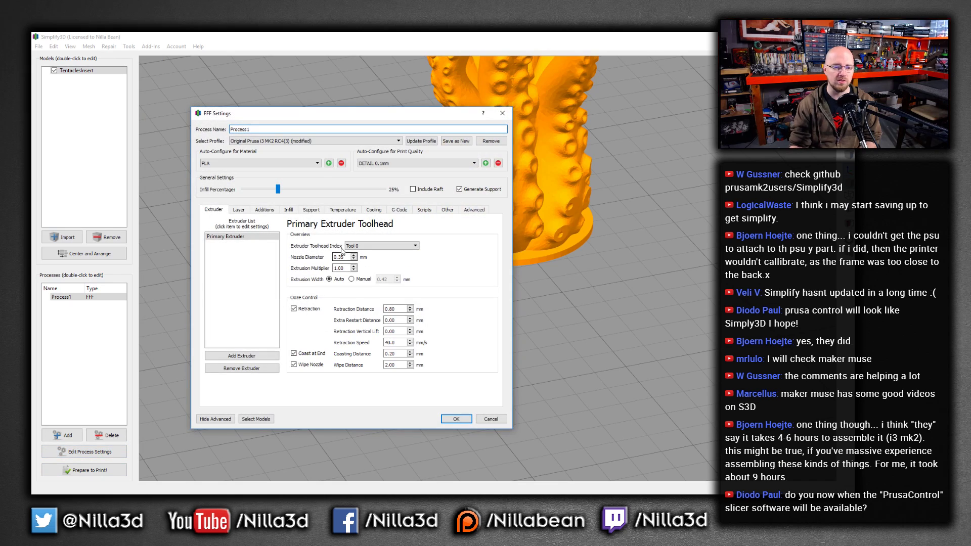
pyautogui.click(290, 210)
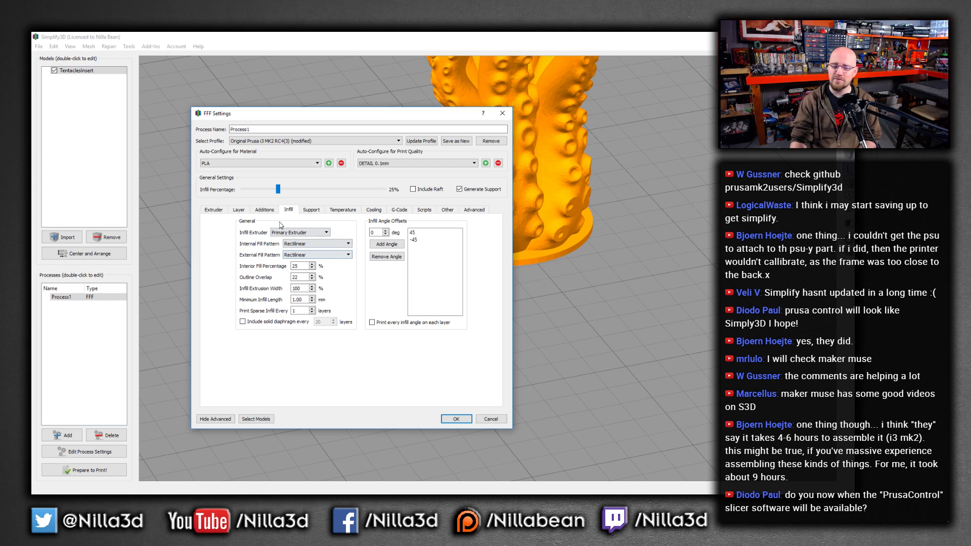
pyautogui.moveTo(278, 191); pyautogui.dragTo(344, 189)
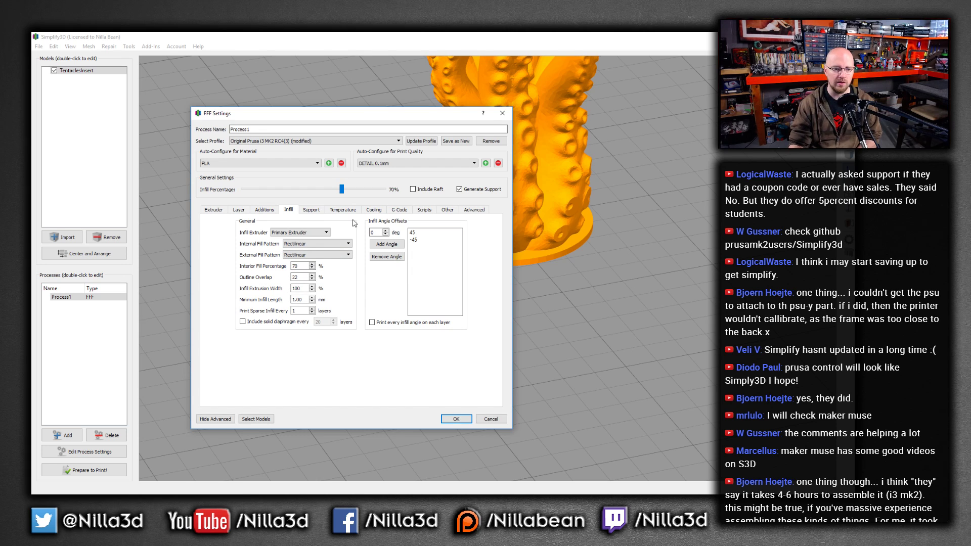
# Review the support settings, switching support material generation off and back on
pyautogui.click(311, 209)
pyautogui.click(247, 233)
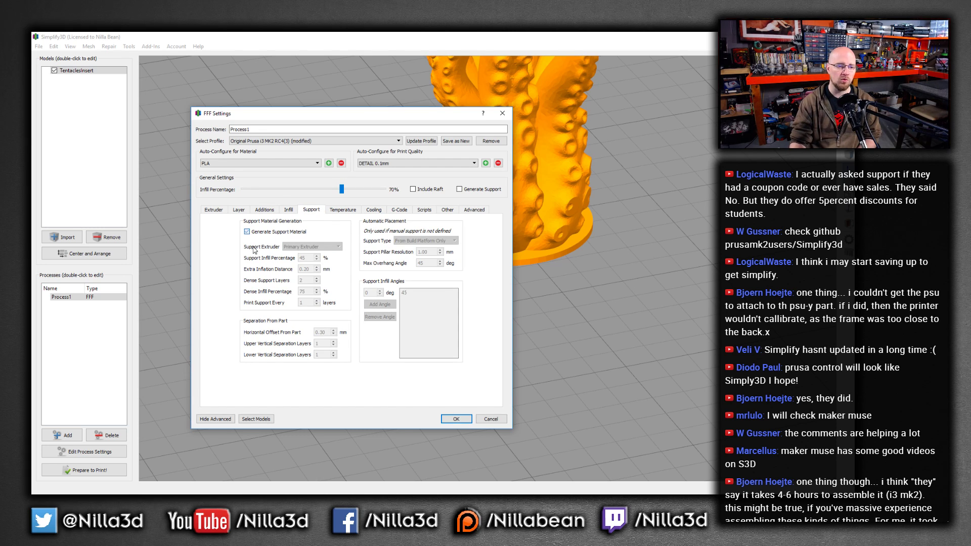
pyautogui.click(247, 232)
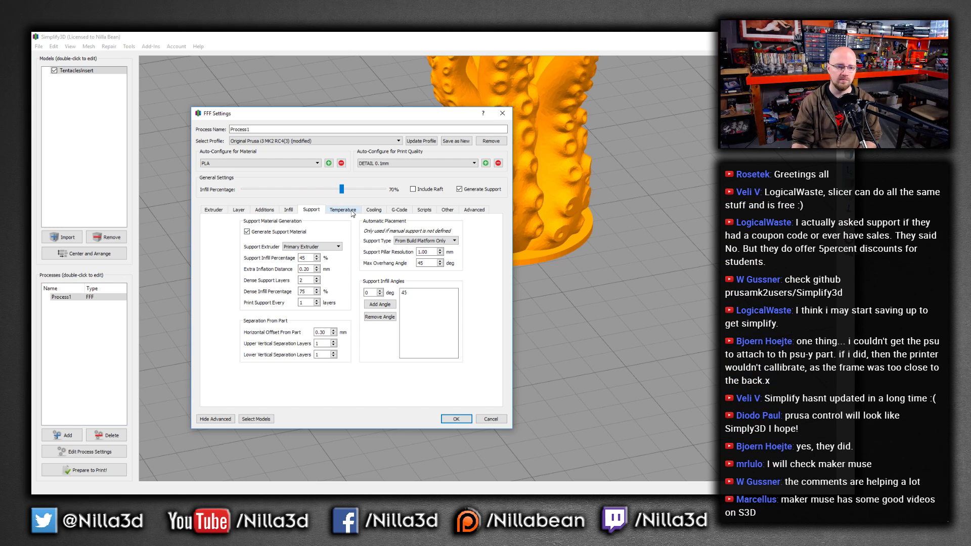
pyautogui.click(247, 232)
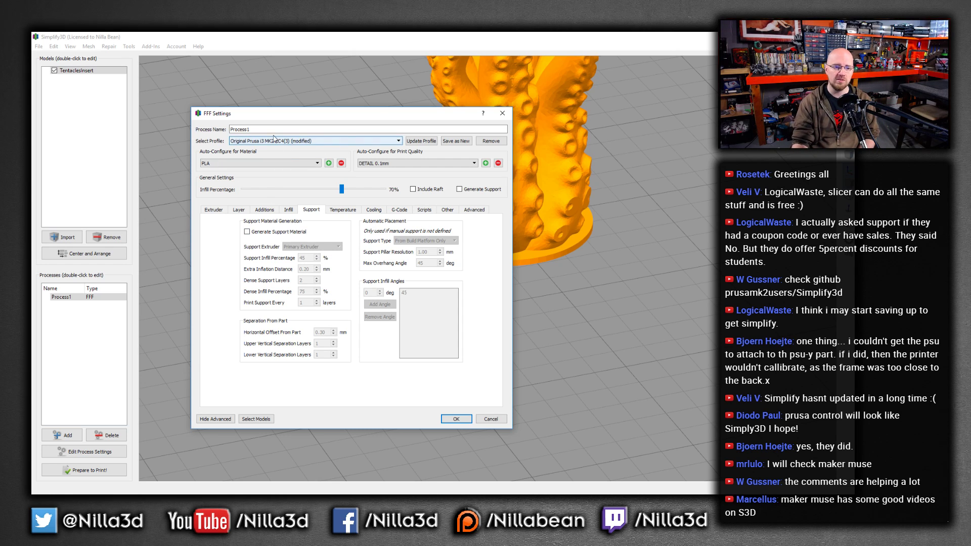
pyautogui.click(459, 190)
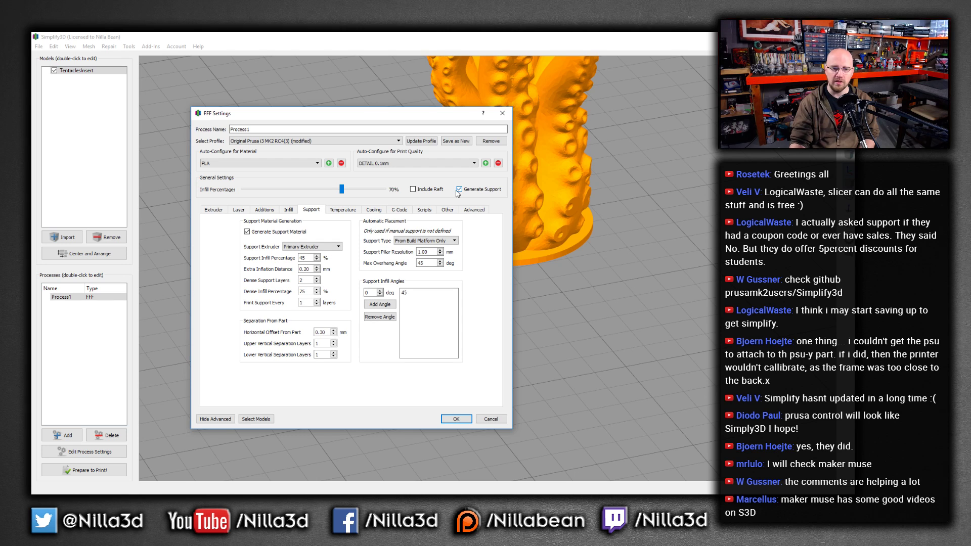
# Check the heated bed and set the primary extruder's layer 1 temperature setpoint to 220 °C
pyautogui.click(343, 209)
pyautogui.click(232, 237)
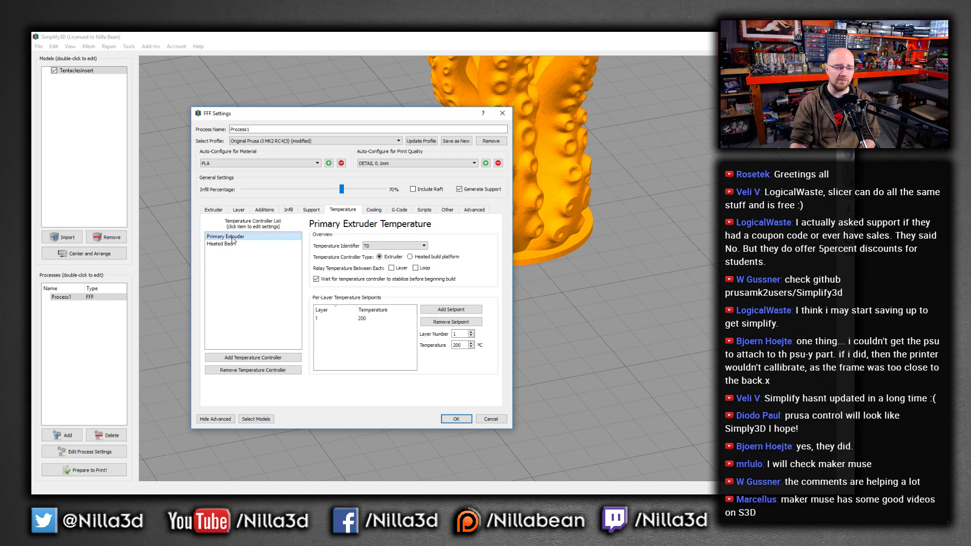
pyautogui.click(221, 245)
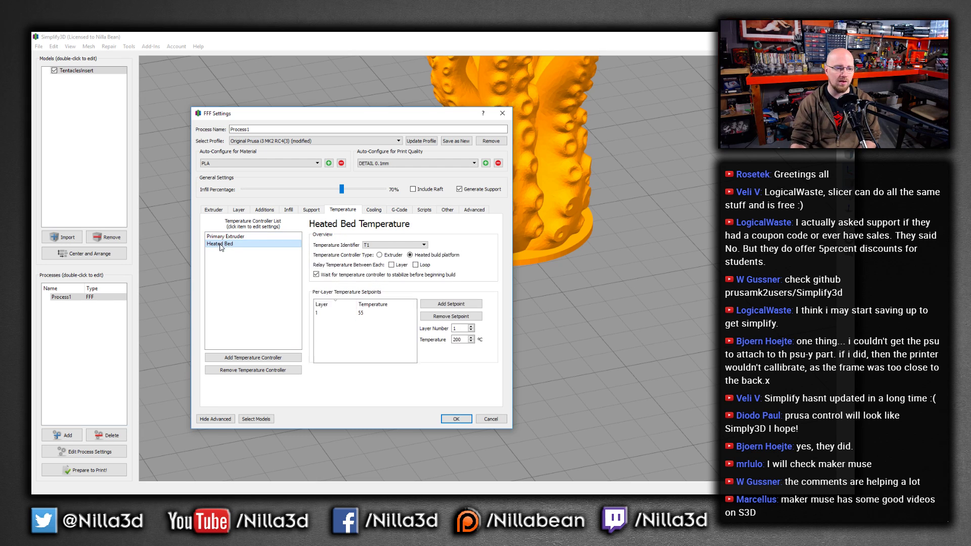
pyautogui.click(222, 237)
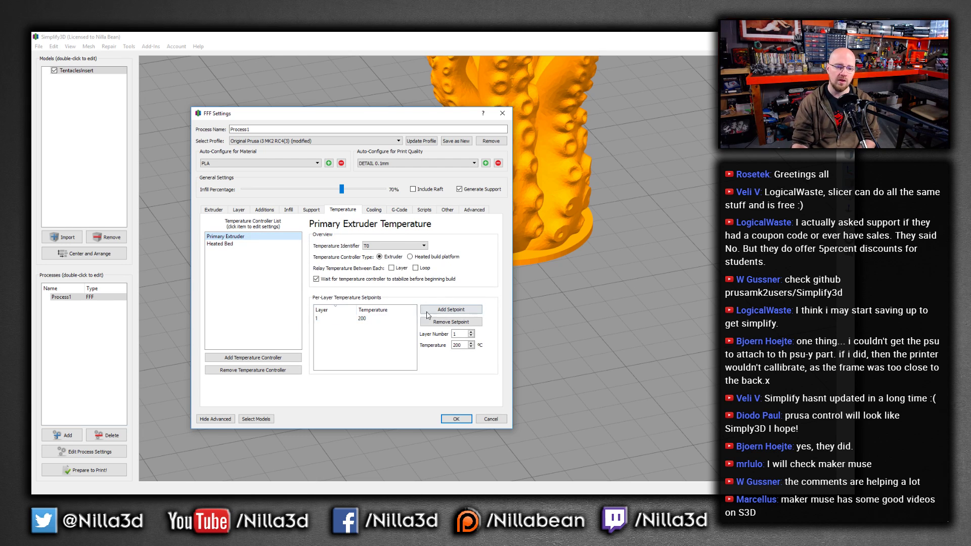
pyautogui.doubleClick(374, 319)
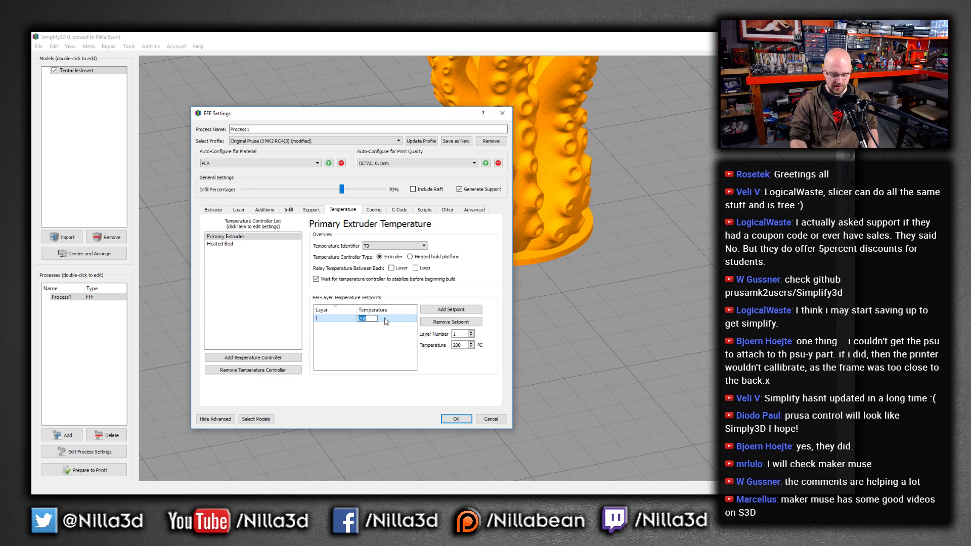
pyautogui.write('22')
pyautogui.press('Return')
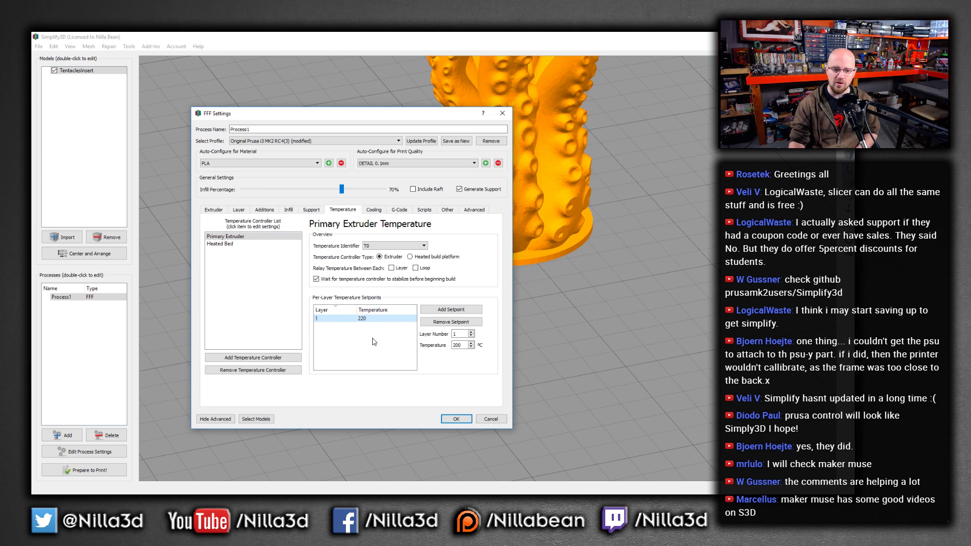
# Add a second extruder temperature setpoint of 190 °C starting at layer 2
pyautogui.click(471, 348)
pyautogui.click(471, 348)
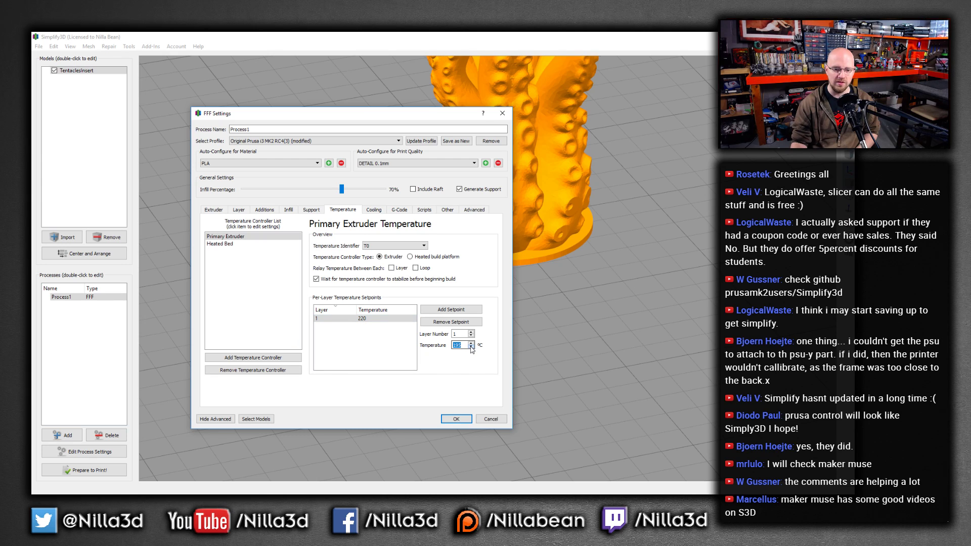
pyautogui.click(470, 347)
pyautogui.click(471, 347)
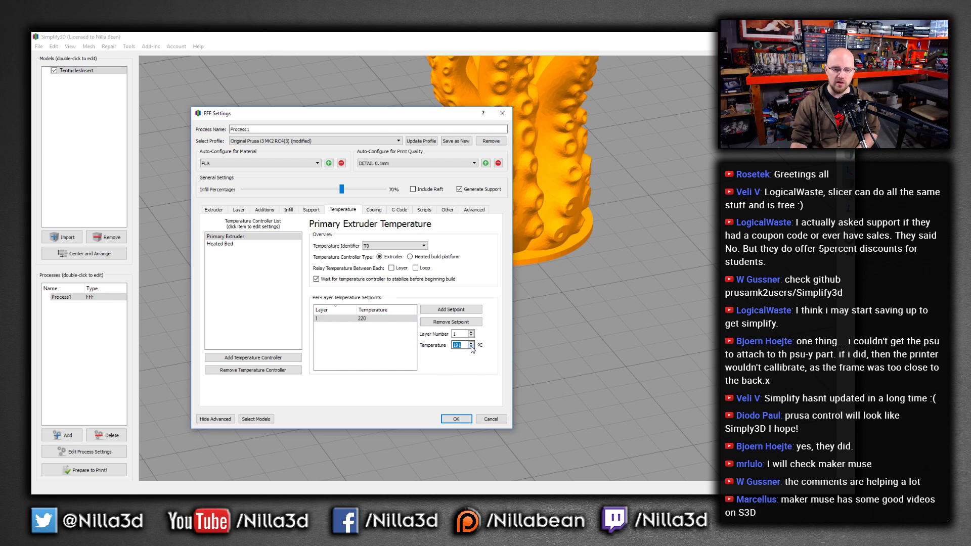
pyautogui.click(460, 310)
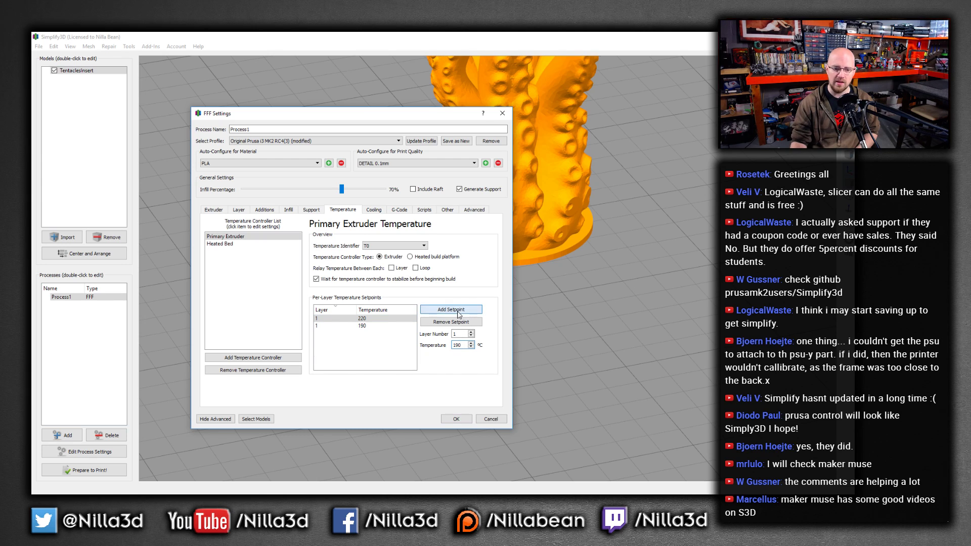
pyautogui.click(320, 326)
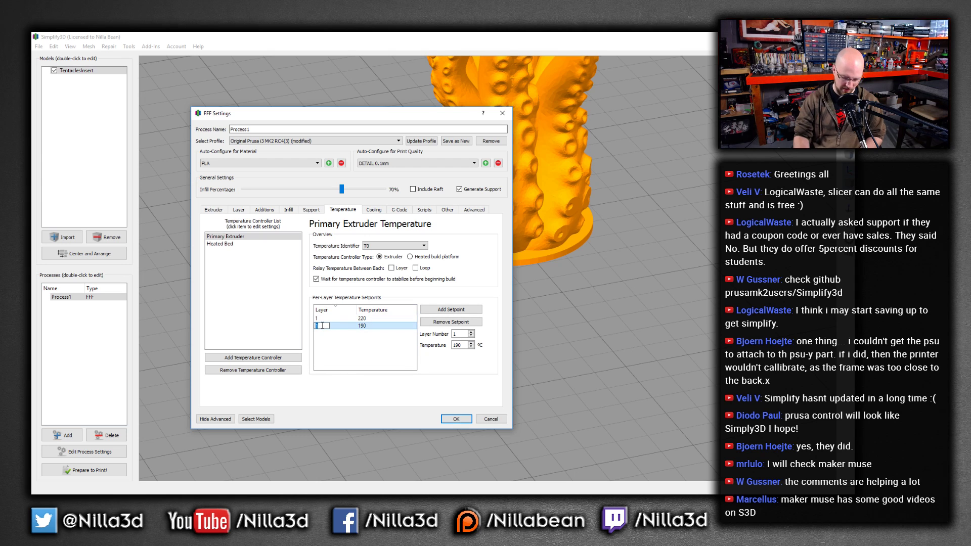
pyautogui.press('Return')
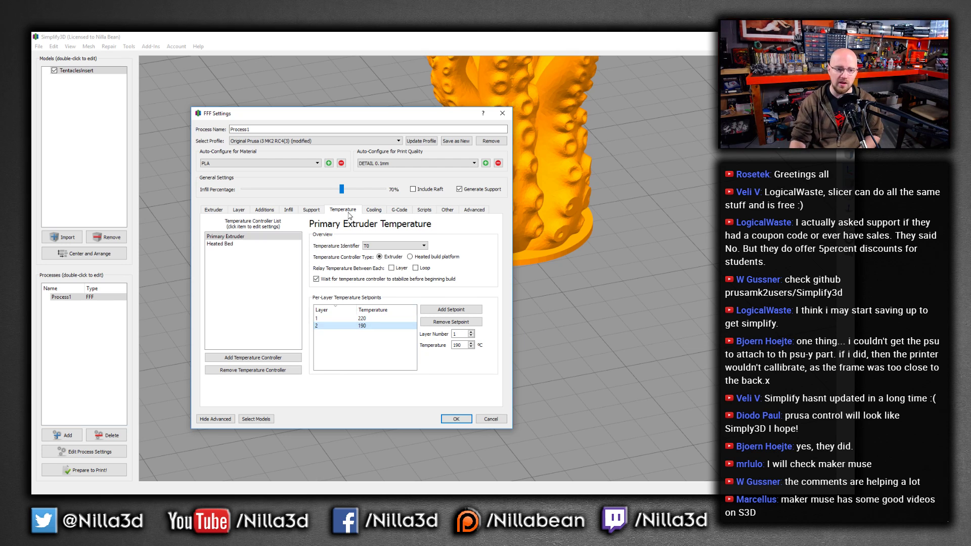
# Review the cooling, G-code, scripts, other and advanced settings, then cancel the settings dialog
pyautogui.click(375, 210)
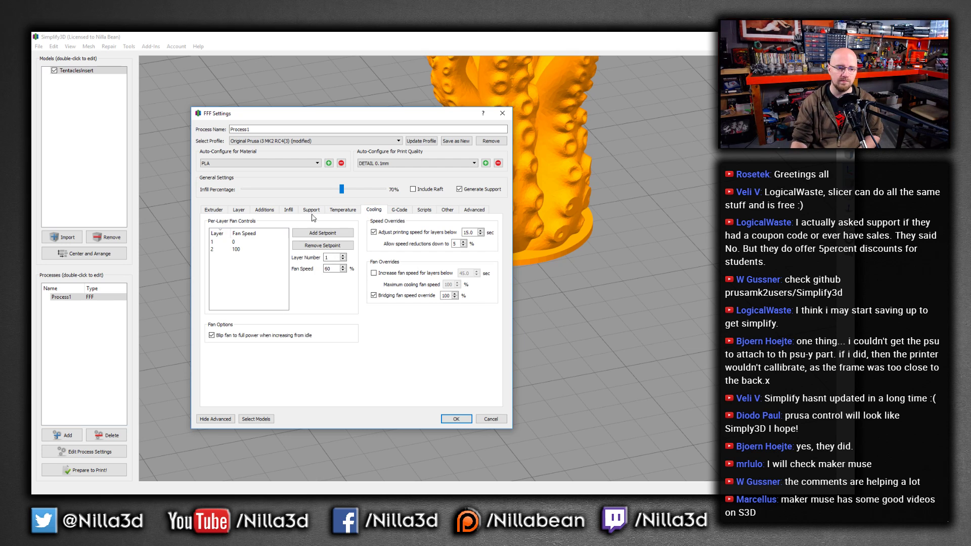
pyautogui.click(399, 211)
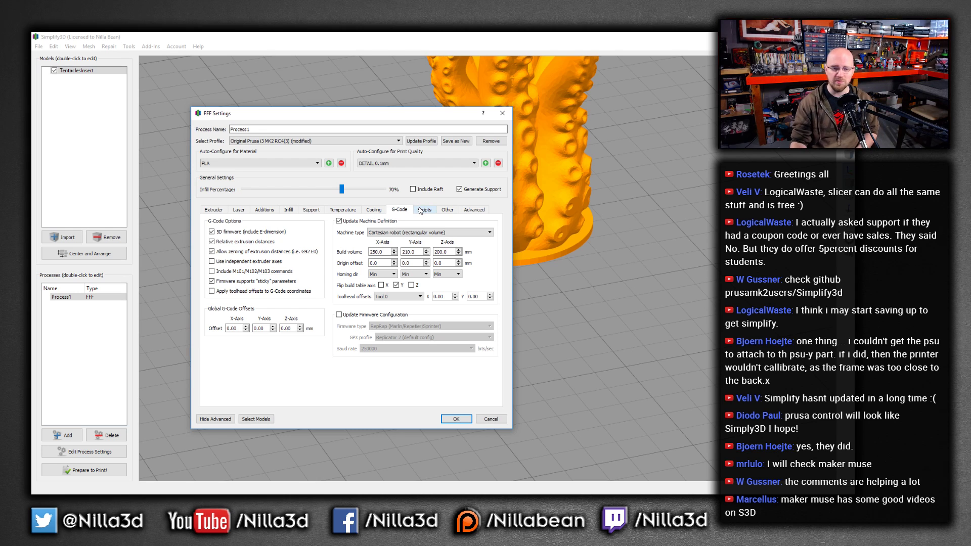
pyautogui.click(420, 211)
pyautogui.click(447, 210)
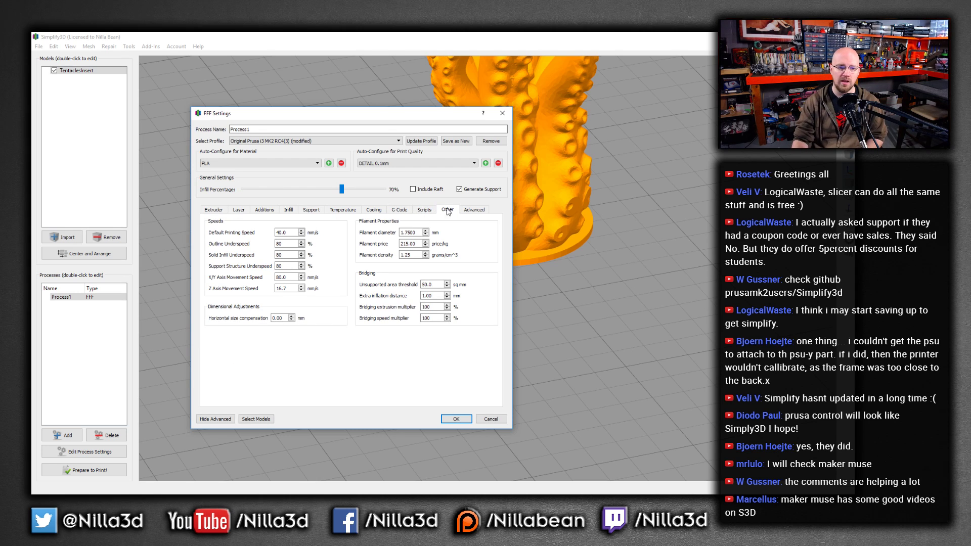
pyautogui.click(461, 211)
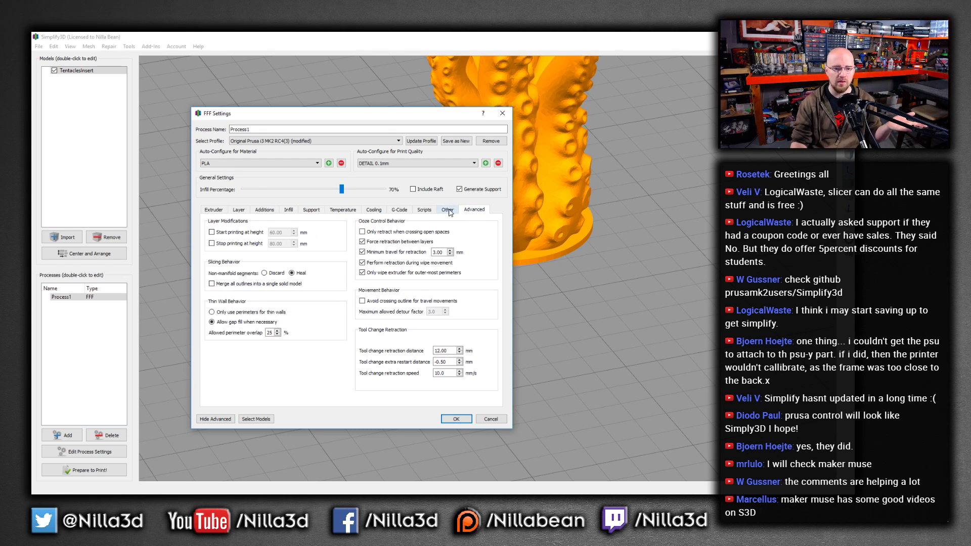
pyautogui.click(451, 212)
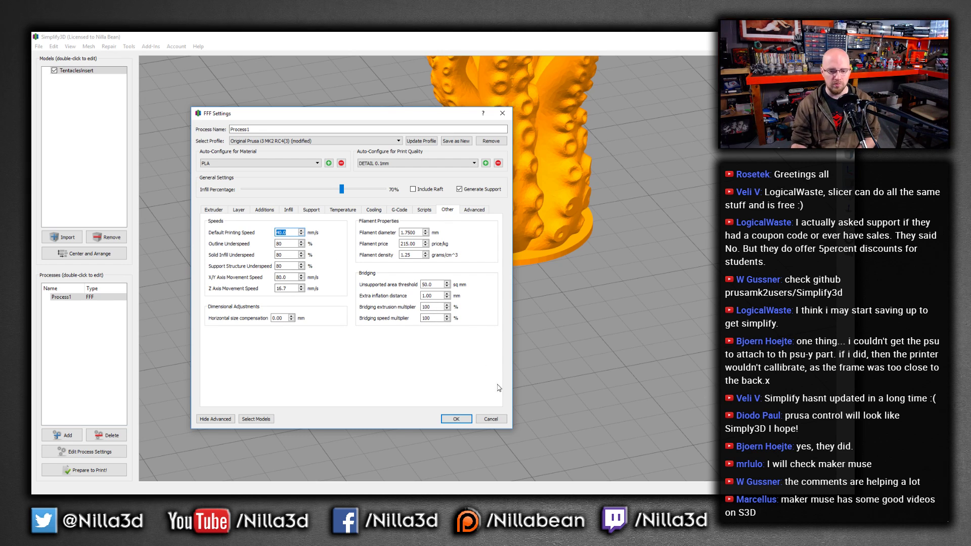
pyautogui.click(490, 420)
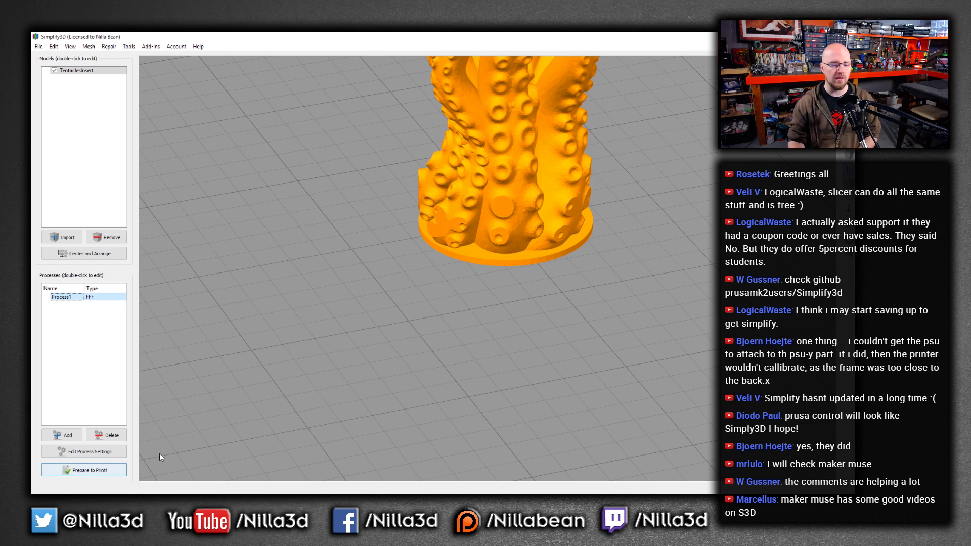
# Slice the model again to preview its toolpaths
pyautogui.scroll(-2, 471, 233)
pyautogui.moveTo(474, 212); pyautogui.dragTo(476, 255)
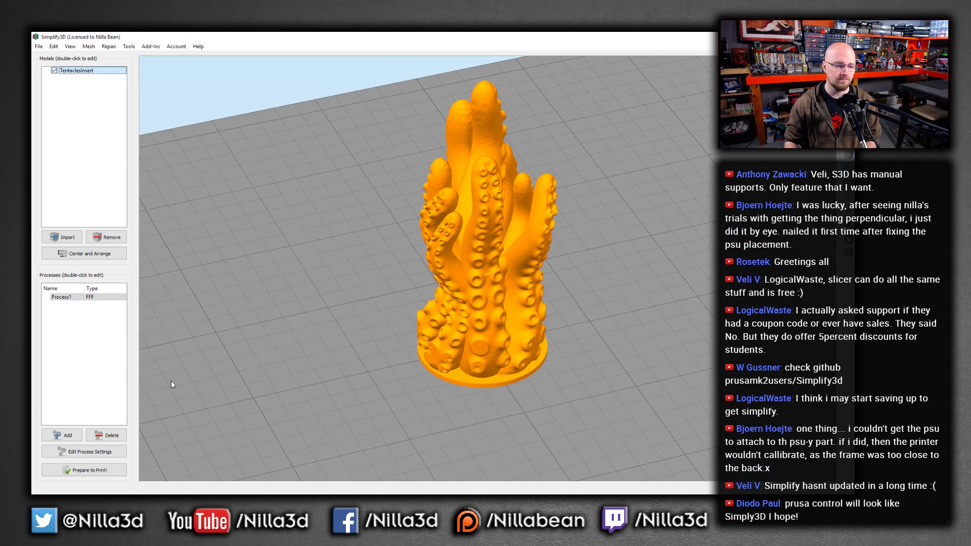
pyautogui.click(88, 470)
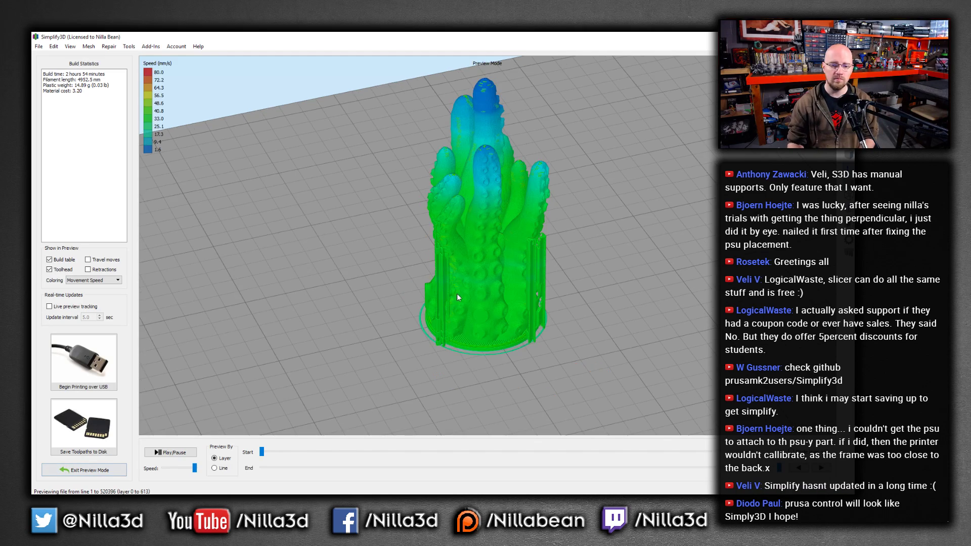
# Examine the sliced preview closely around the tentacles and the surrounding supports
pyautogui.scroll(5, 458, 295)
pyautogui.scroll(-5, 459, 294)
pyautogui.moveTo(461, 292); pyautogui.dragTo(519, 241)
pyautogui.moveTo(597, 219); pyautogui.dragTo(590, 243, button='middle')
pyautogui.scroll(5, 589, 243)
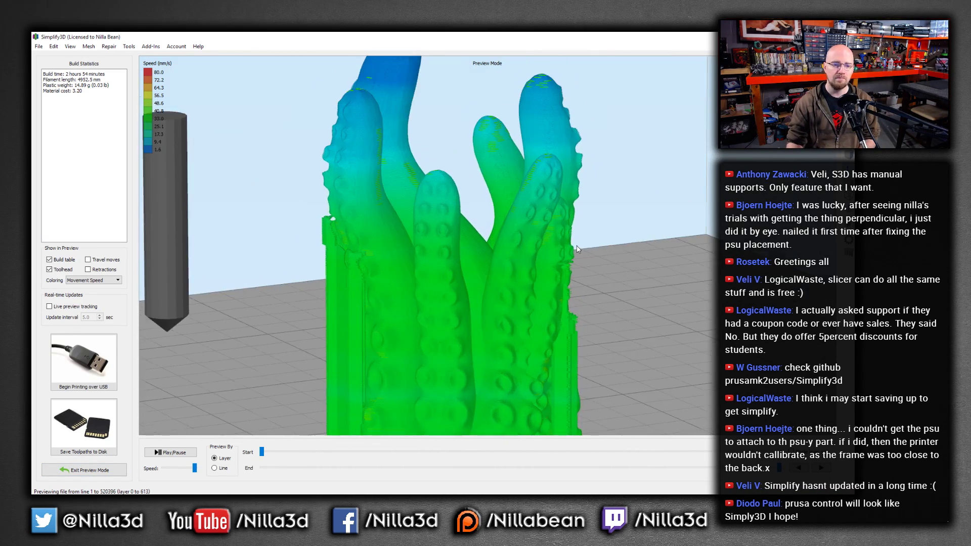
pyautogui.scroll(-4, 540, 244)
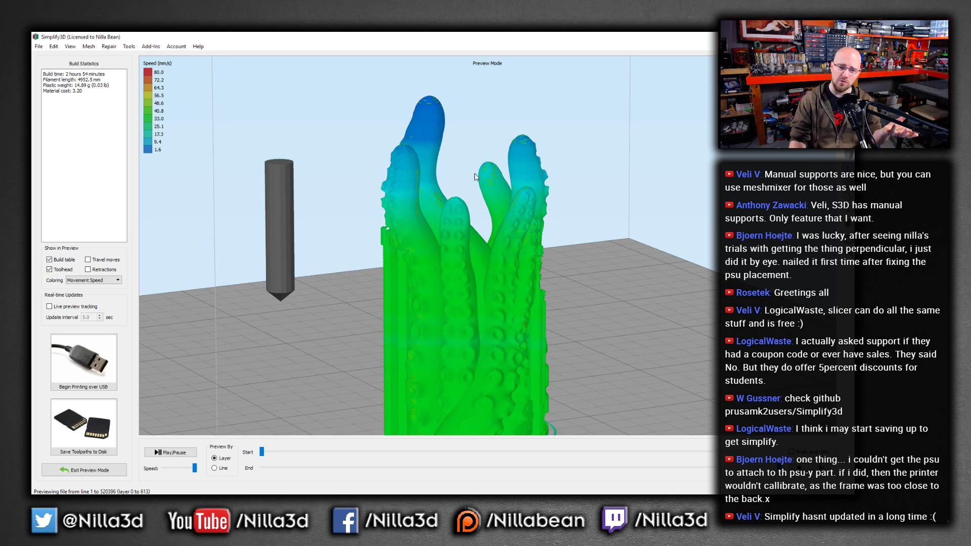
pyautogui.scroll(-3, 482, 321)
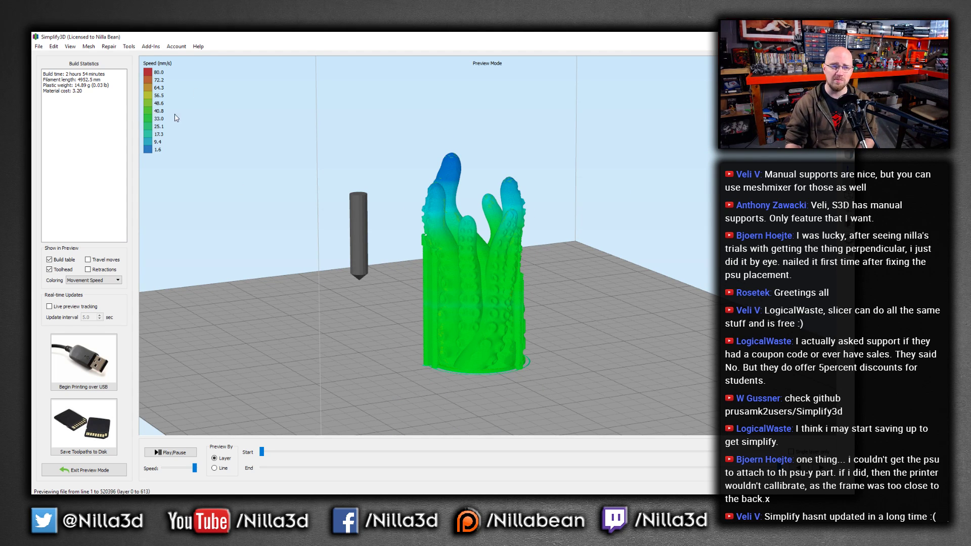
pyautogui.scroll(4, 414, 182)
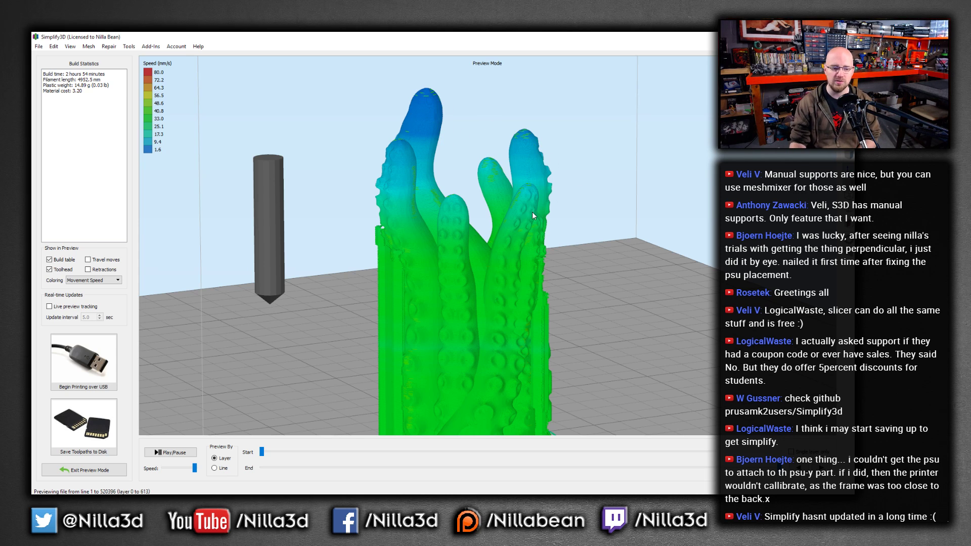
# Open the dialog for saving the toolpaths to disk and cancel it
pyautogui.click(84, 433)
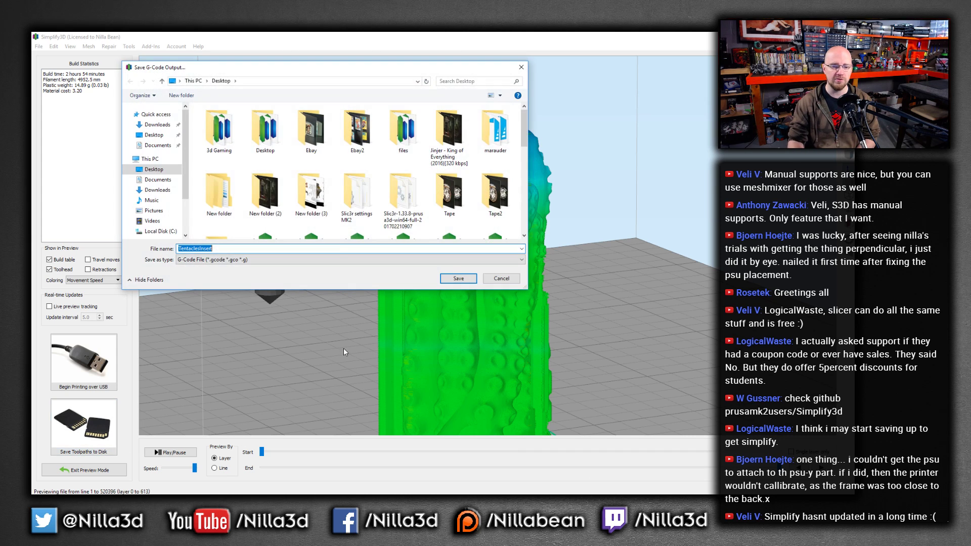
pyautogui.click(490, 279)
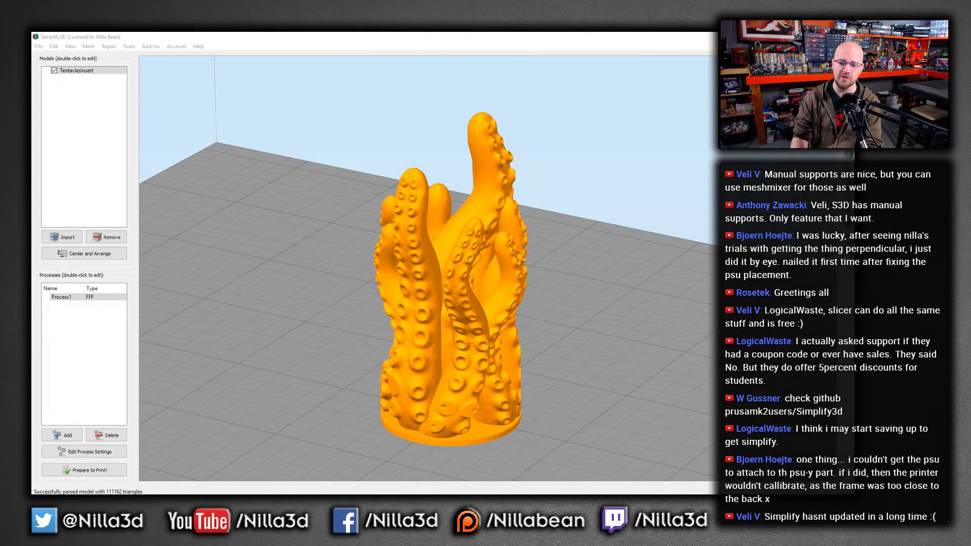
# Open the support generation tool and generate automatic supports from the build platform at a 45° overhang angle
pyautogui.click(848, 339)
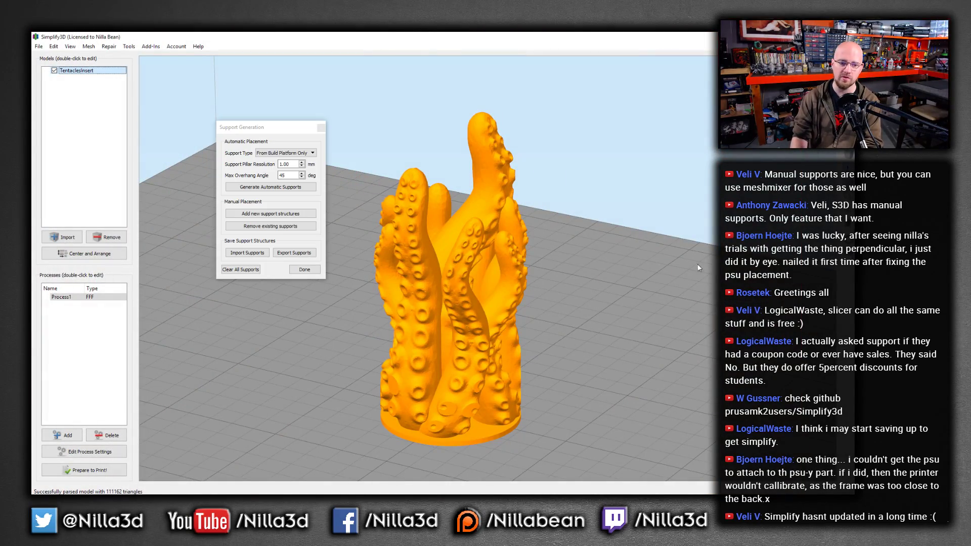
pyautogui.click(270, 188)
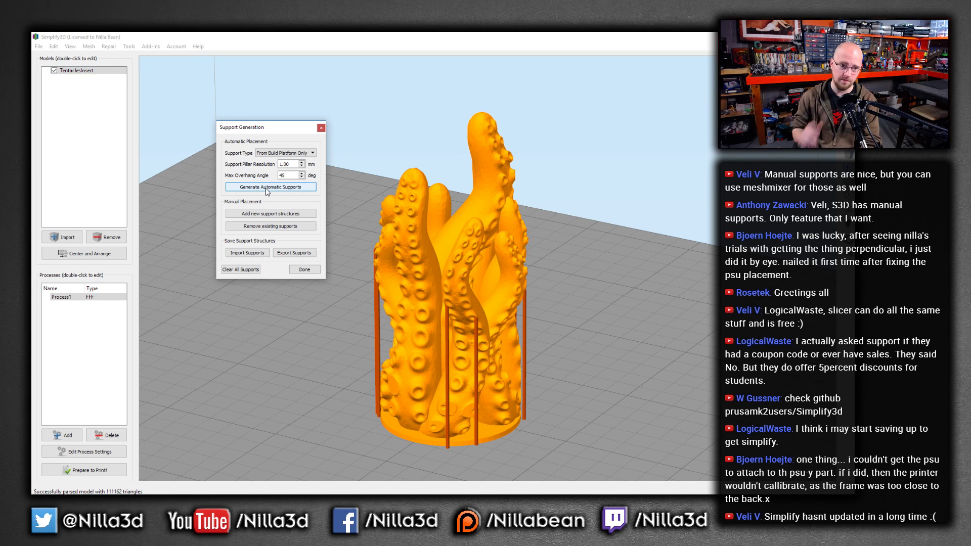
# Switch the support tool to manual placement and add a support beneath the right tentacle's overhang
pyautogui.scroll(4, 445, 336)
pyautogui.moveTo(507, 321); pyautogui.dragTo(454, 307)
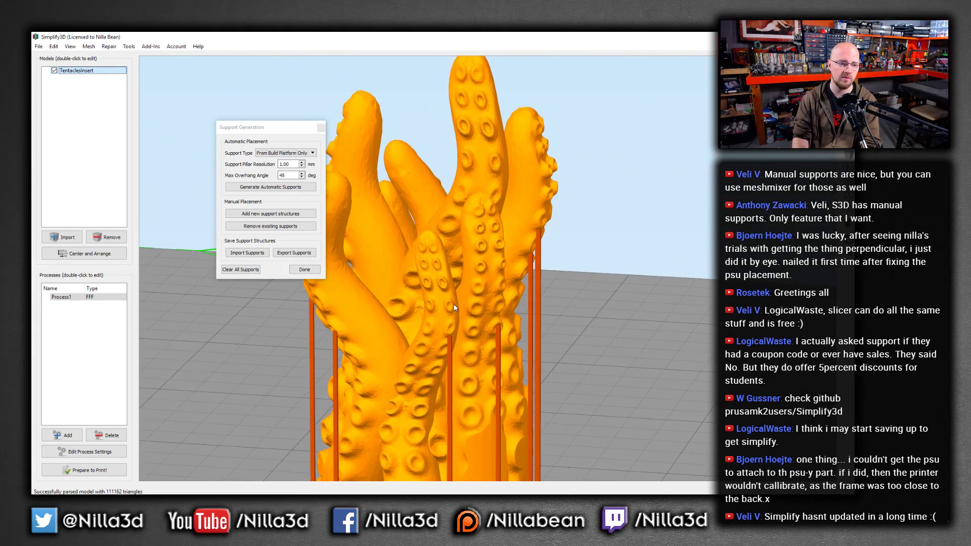
pyautogui.click(268, 215)
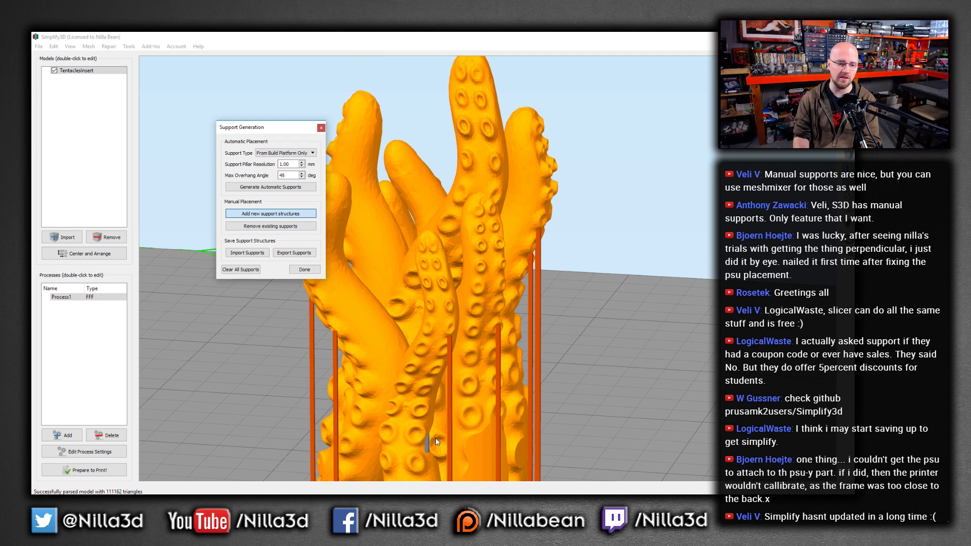
pyautogui.scroll(-5, 450, 441)
pyautogui.scroll(6, 462, 383)
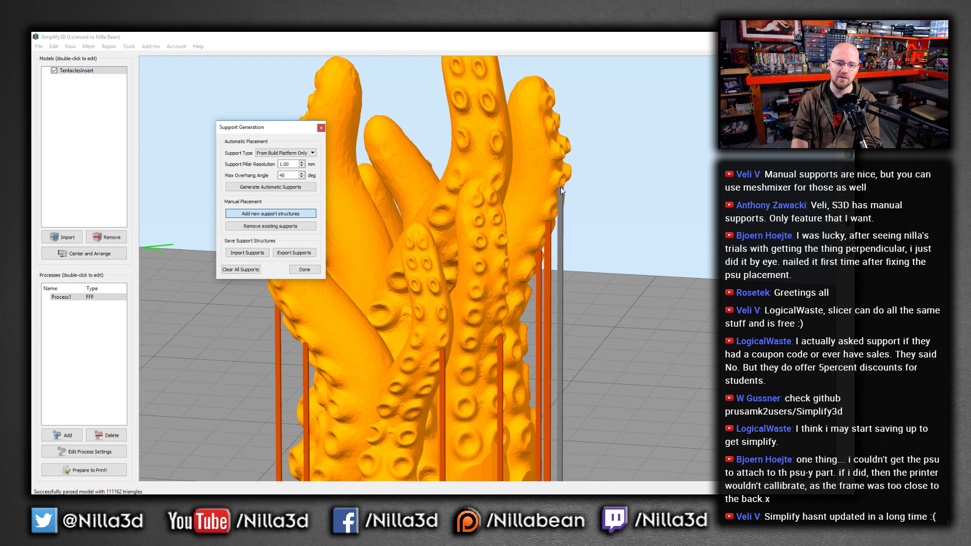
pyautogui.click(560, 187)
pyautogui.moveTo(609, 207); pyautogui.dragTo(543, 217, button='middle')
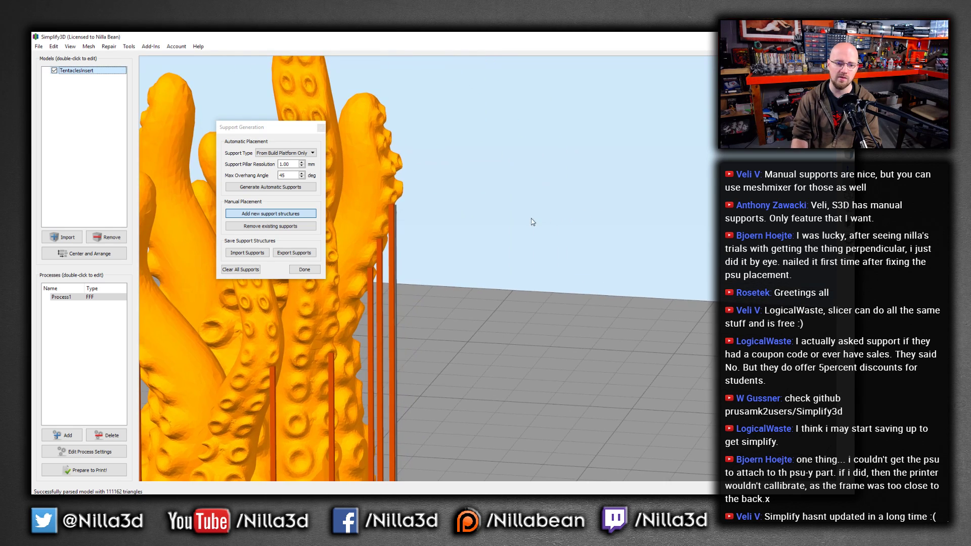
# Add several manual supports beneath the overhanging tip of the left tentacle
pyautogui.press('Home')
pyautogui.scroll(8, 502, 313)
pyautogui.press('Home')
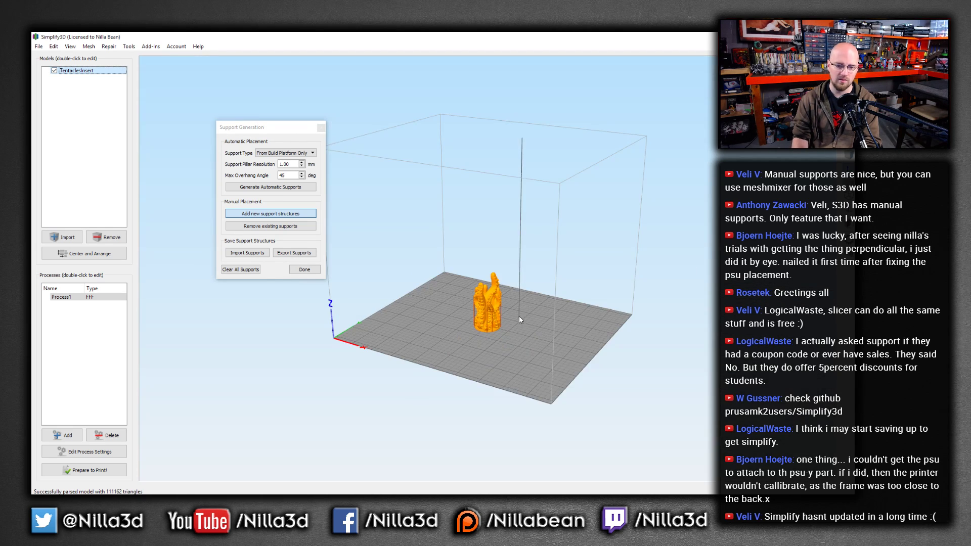
pyautogui.scroll(10, 506, 314)
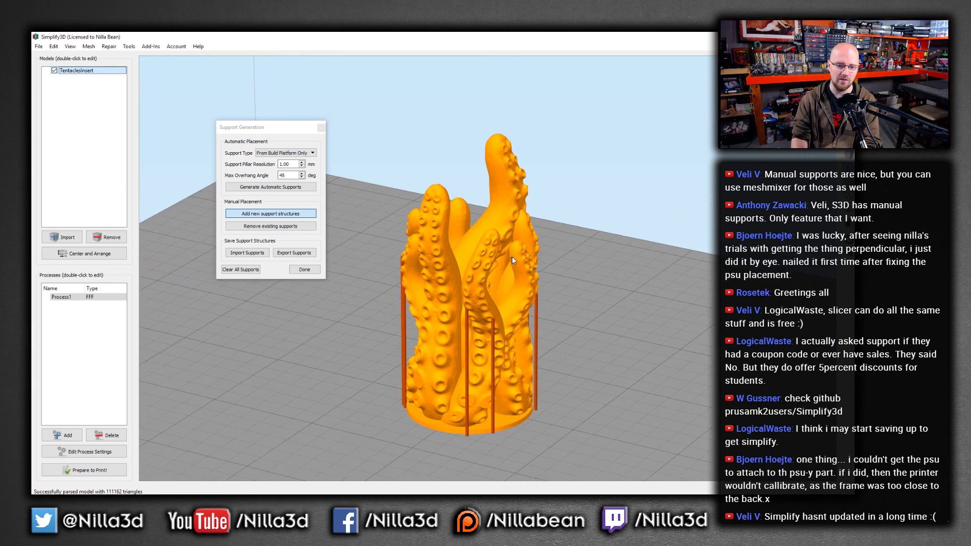
pyautogui.scroll(3, 511, 257)
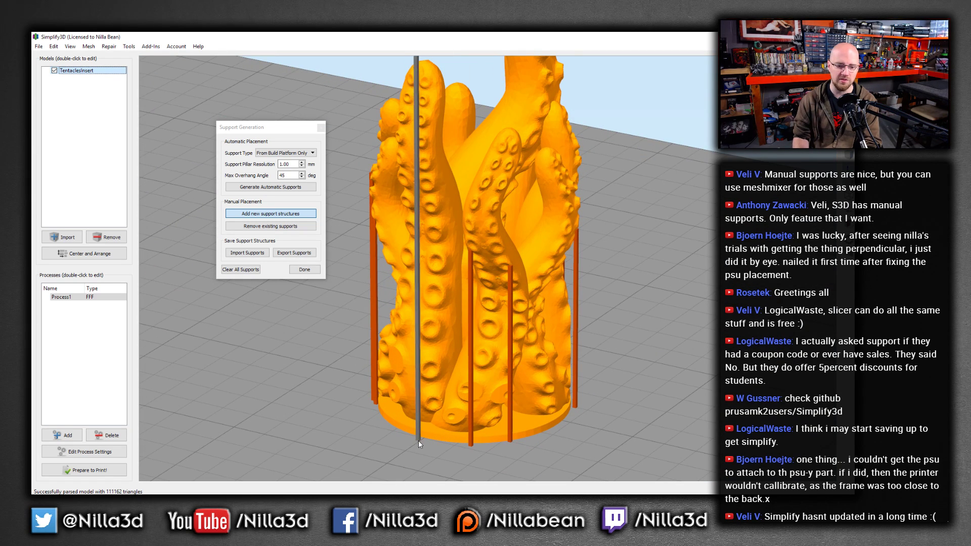
pyautogui.click(420, 147)
pyautogui.click(414, 144)
pyautogui.click(408, 145)
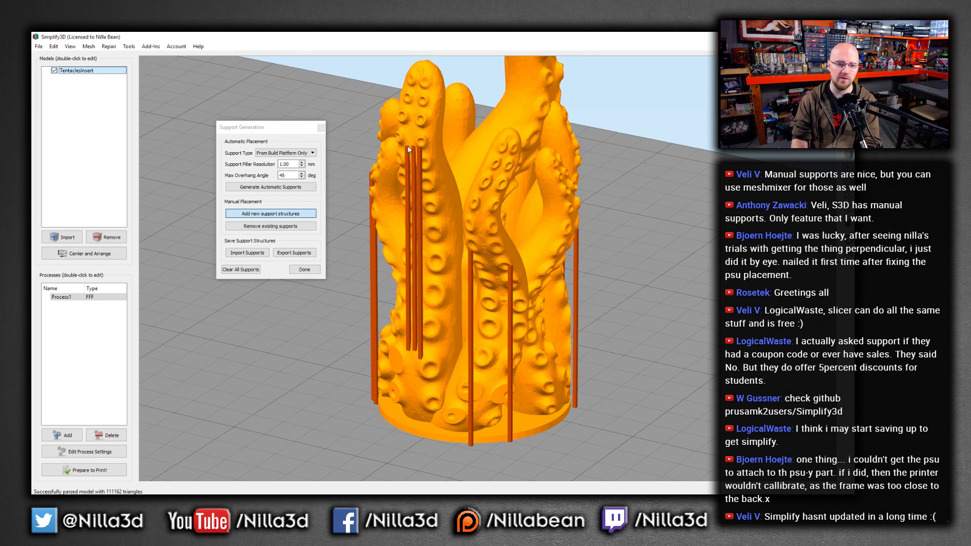
pyautogui.click(403, 145)
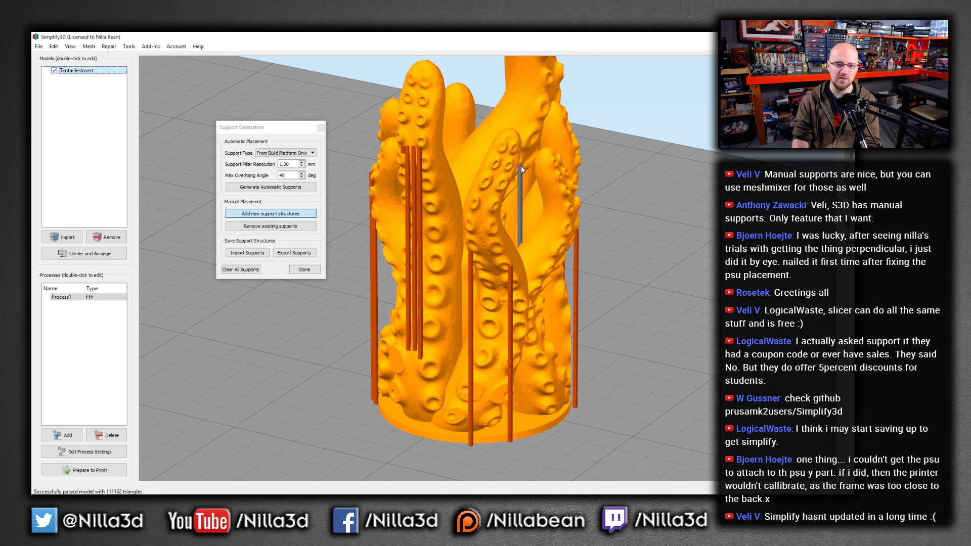
# Add two more supports under the central tentacle and close the support generation dialog
pyautogui.click(521, 165)
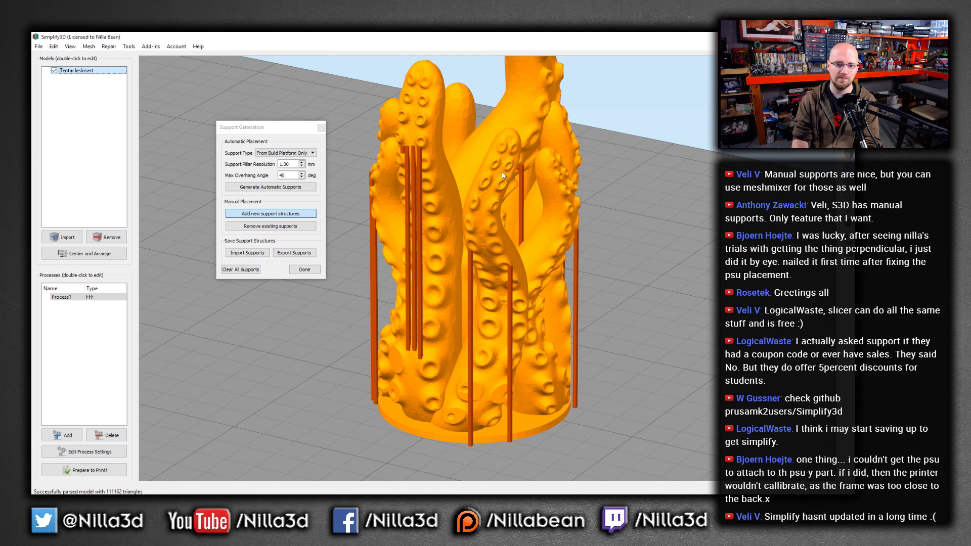
pyautogui.click(510, 174)
pyautogui.moveTo(514, 174); pyautogui.dragTo(379, 356)
pyautogui.click(306, 271)
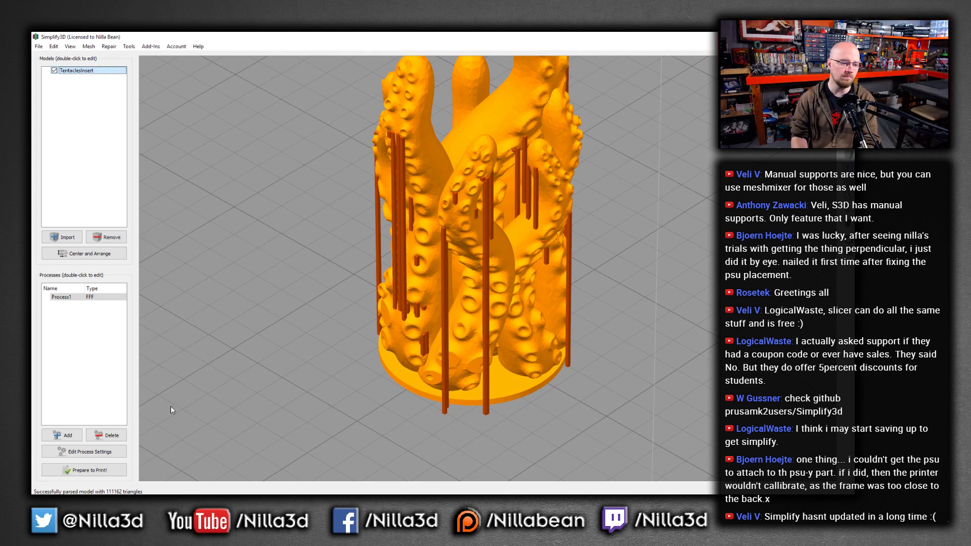
# Slice the model again, inspect the toolpath preview around the supports, and exit preview mode
pyautogui.click(118, 470)
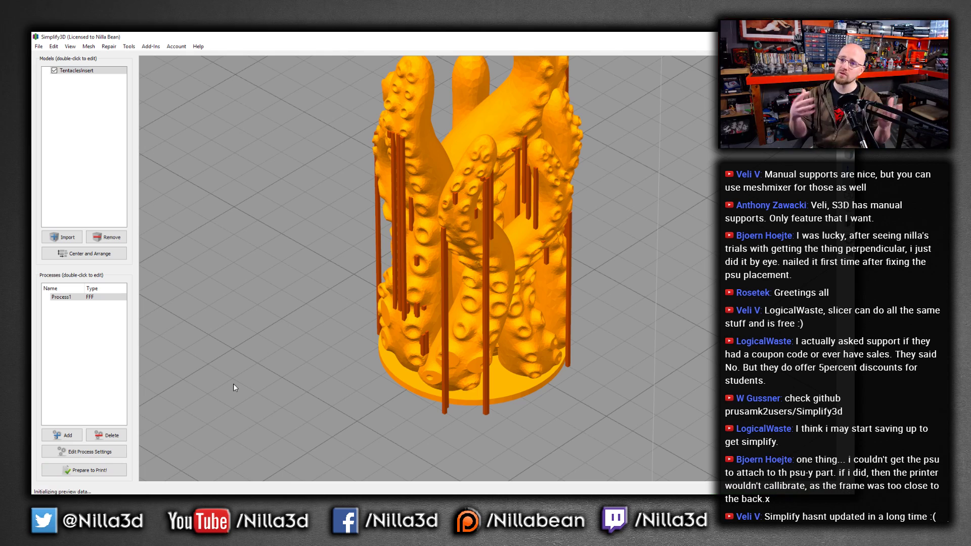
pyautogui.scroll(5, 432, 329)
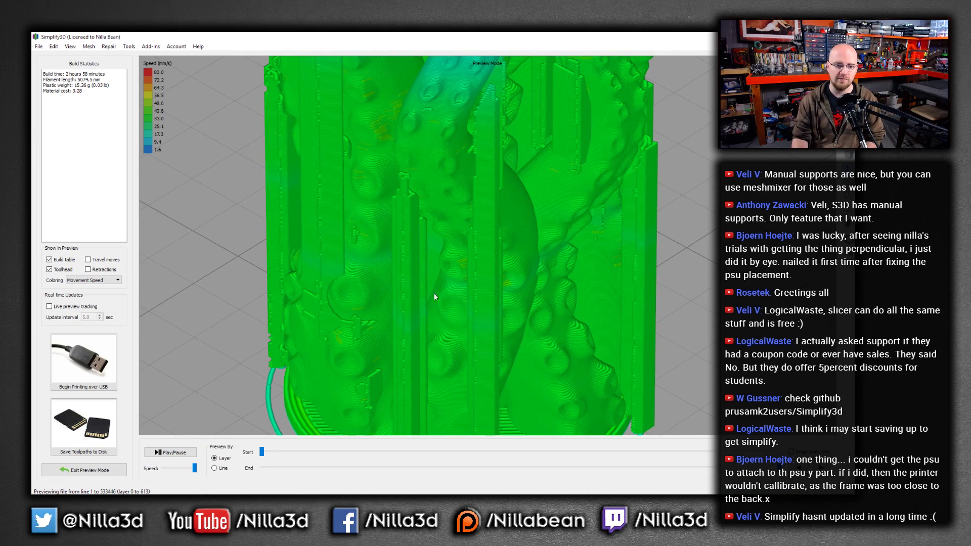
pyautogui.moveTo(434, 297); pyautogui.dragTo(583, 198)
pyautogui.scroll(-3, 465, 198)
pyautogui.scroll(-3, 519, 187)
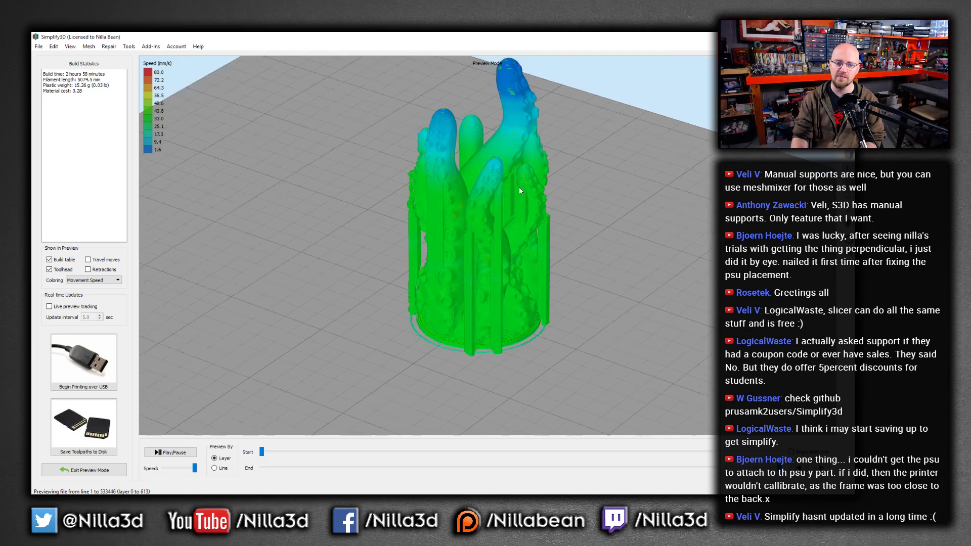
pyautogui.scroll(-1, 519, 186)
pyautogui.scroll(5, 411, 277)
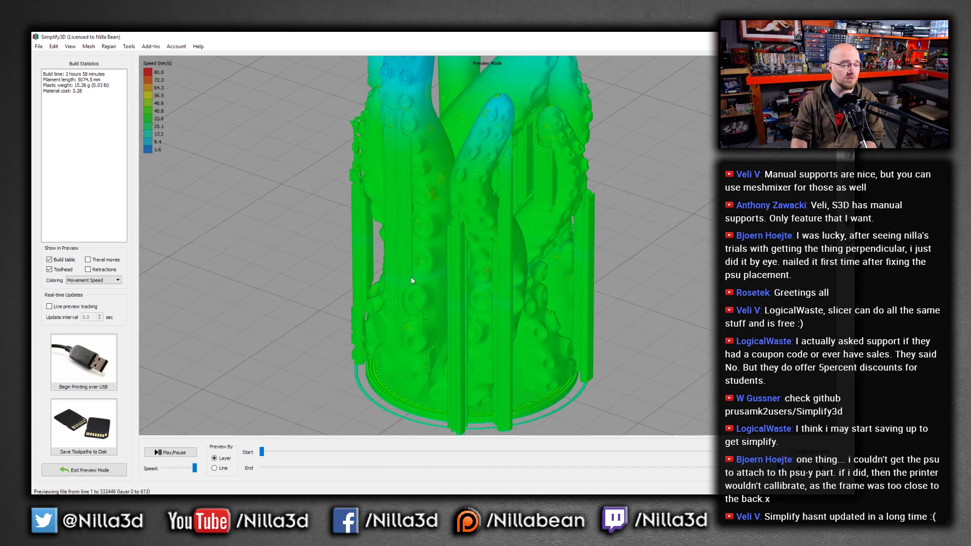
pyautogui.click(83, 470)
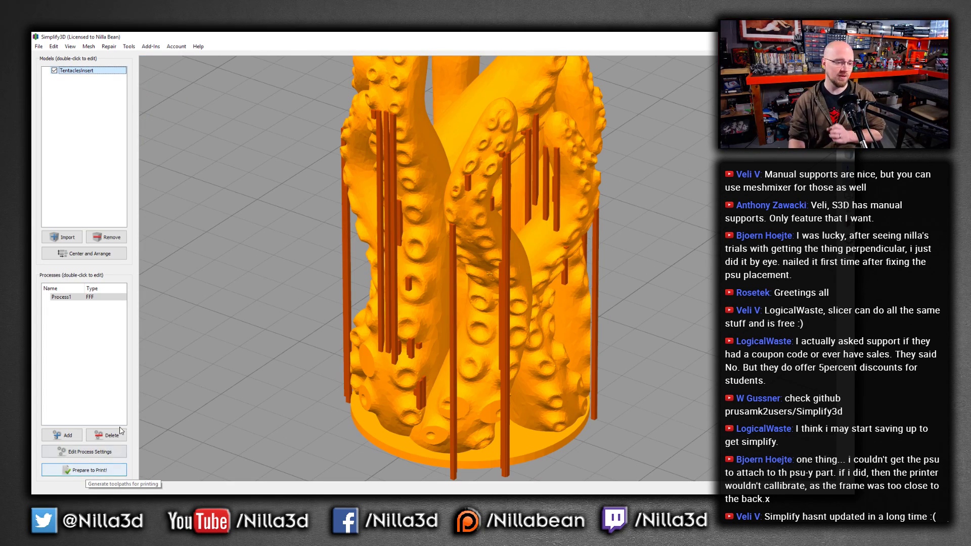
# Reopen the support tool and remove unneeded supports from the left tentacle and lower base area
pyautogui.hotkey('ctrl', 'u')
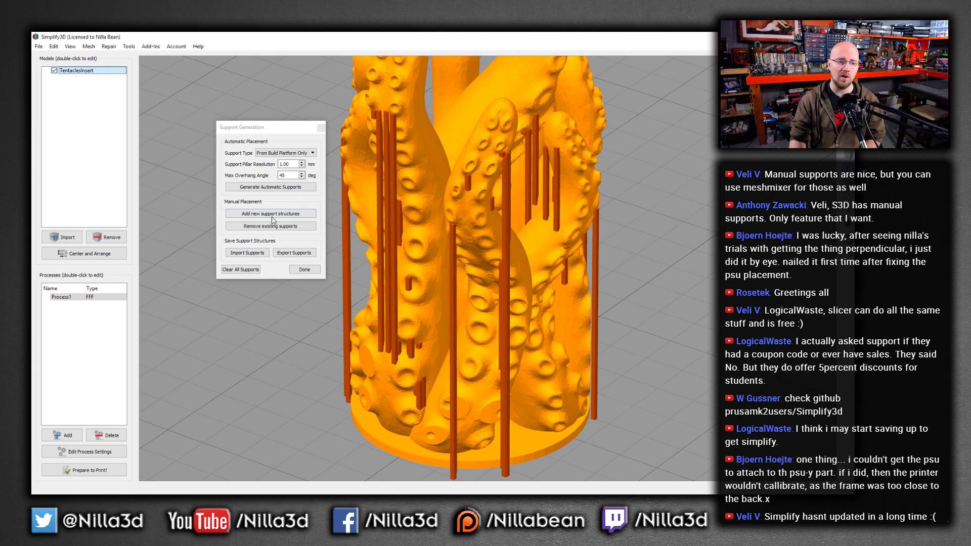
pyautogui.click(270, 226)
pyautogui.click(392, 177)
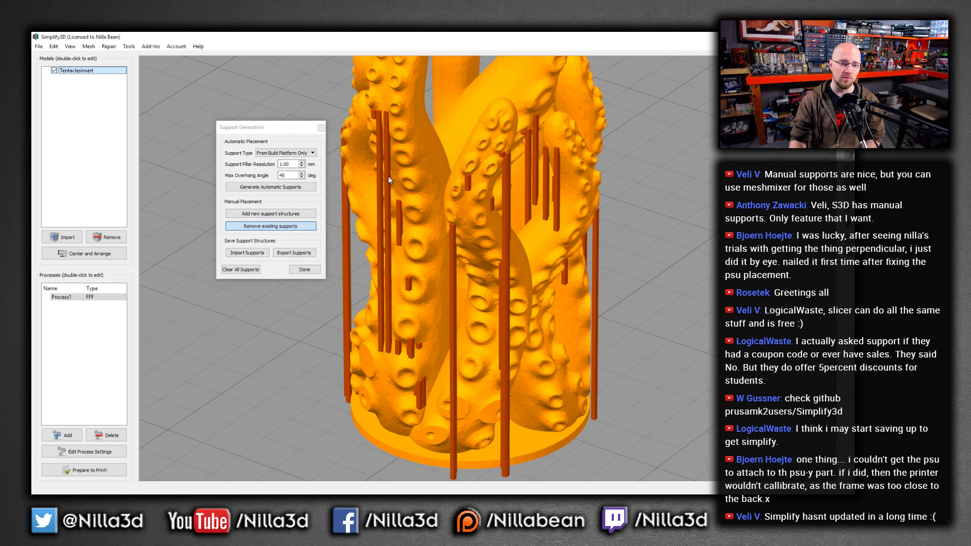
pyautogui.click(387, 176)
pyautogui.click(382, 175)
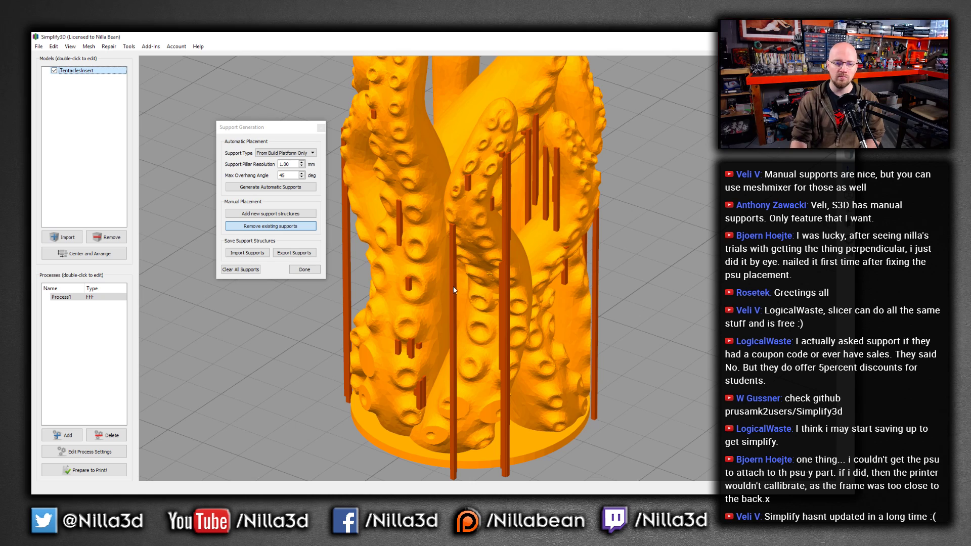
pyautogui.click(453, 231)
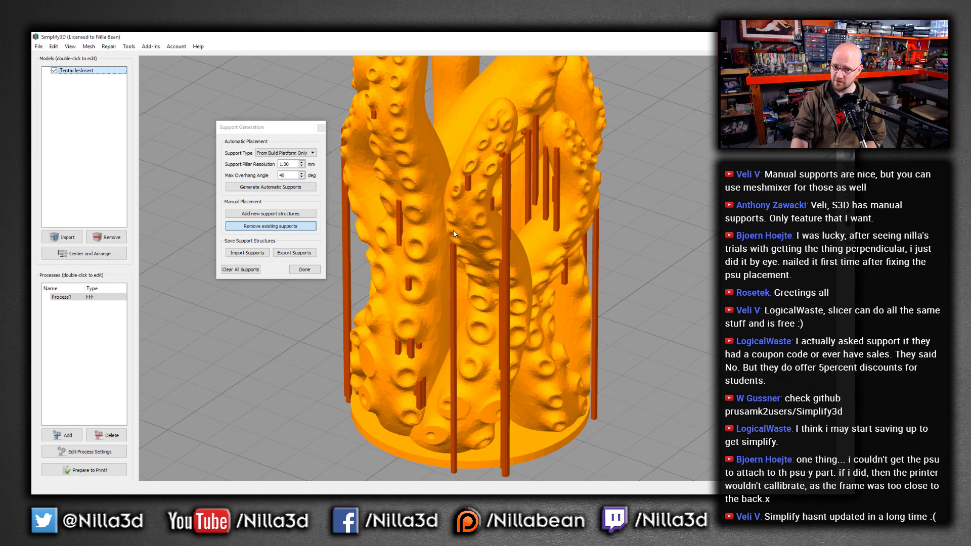
pyautogui.click(398, 222)
pyautogui.click(408, 282)
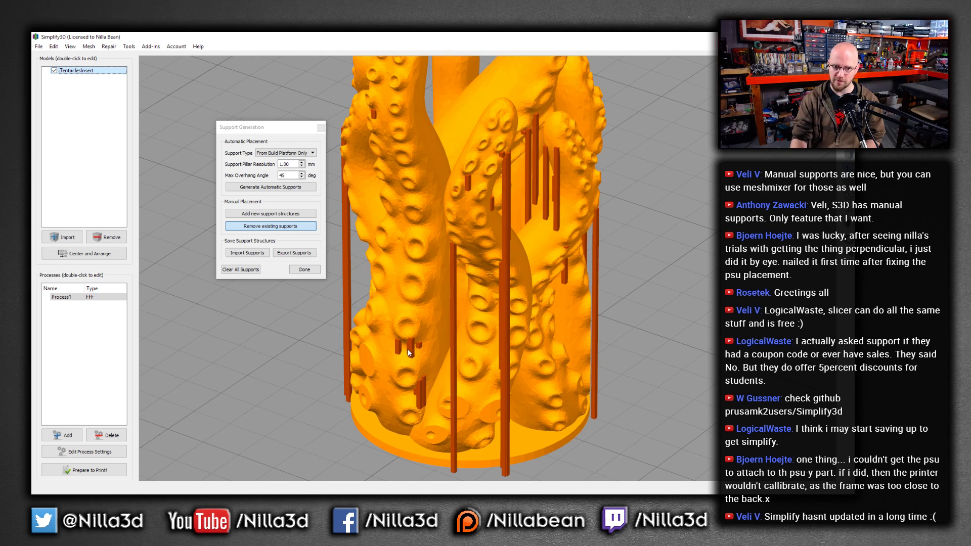
pyautogui.click(418, 394)
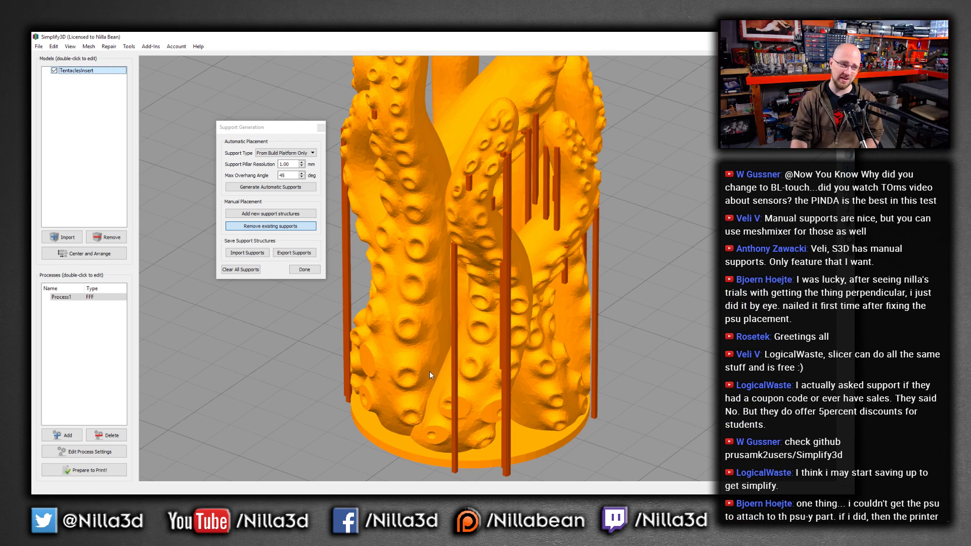